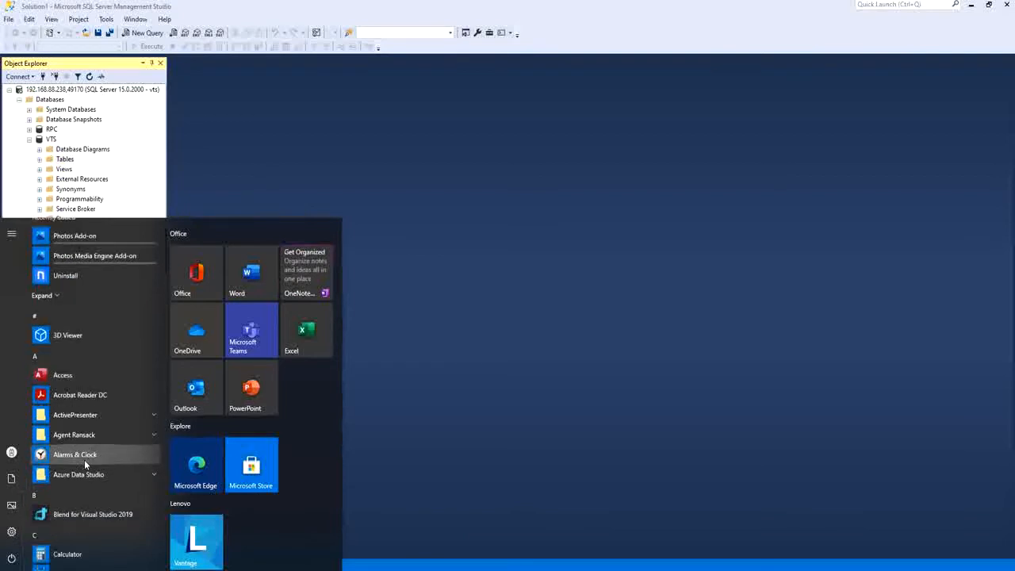
Launch SQL Server 2019 Configuration Manager from the Microsoft SQL Server 2019 folder in the Start menu.
{"action": "scroll", "coordinate": [80, 419], "scroll_direction": "down", "scroll_amount": 3}
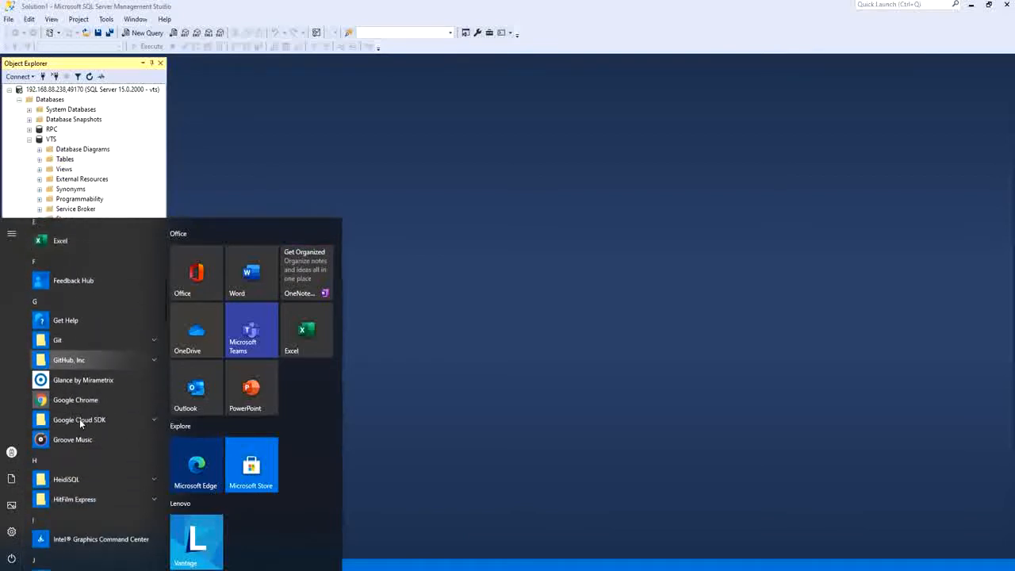
{"action": "scroll", "coordinate": [82, 412], "scroll_direction": "down", "scroll_amount": 3}
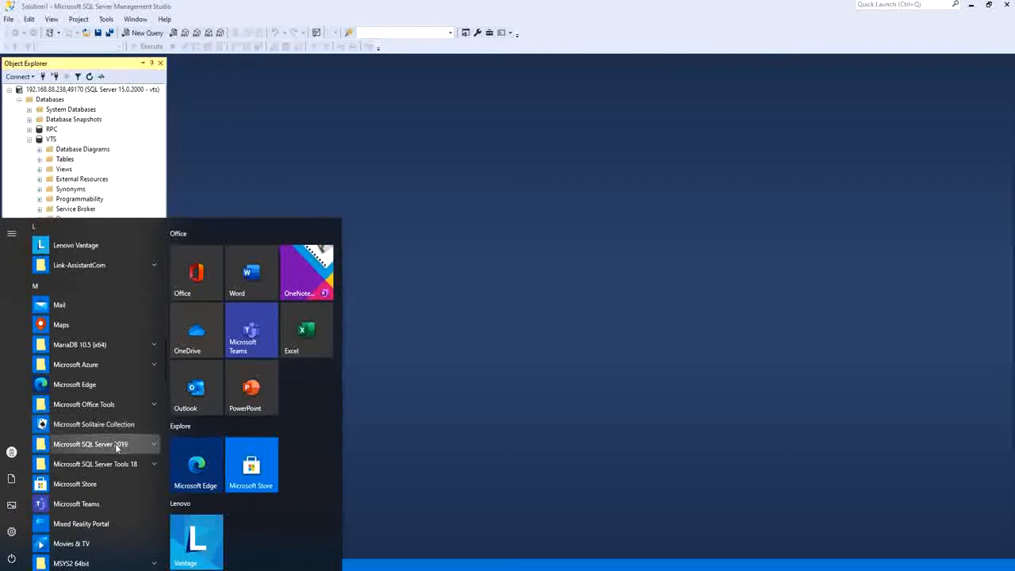
{"action": "left_click", "coordinate": [149, 445]}
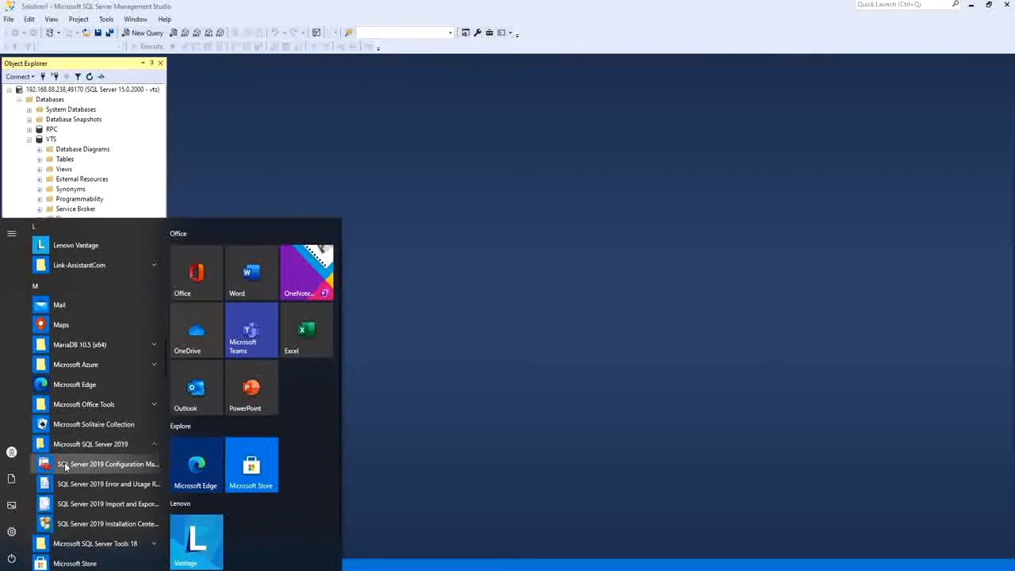
{"action": "left_click", "coordinate": [134, 466]}
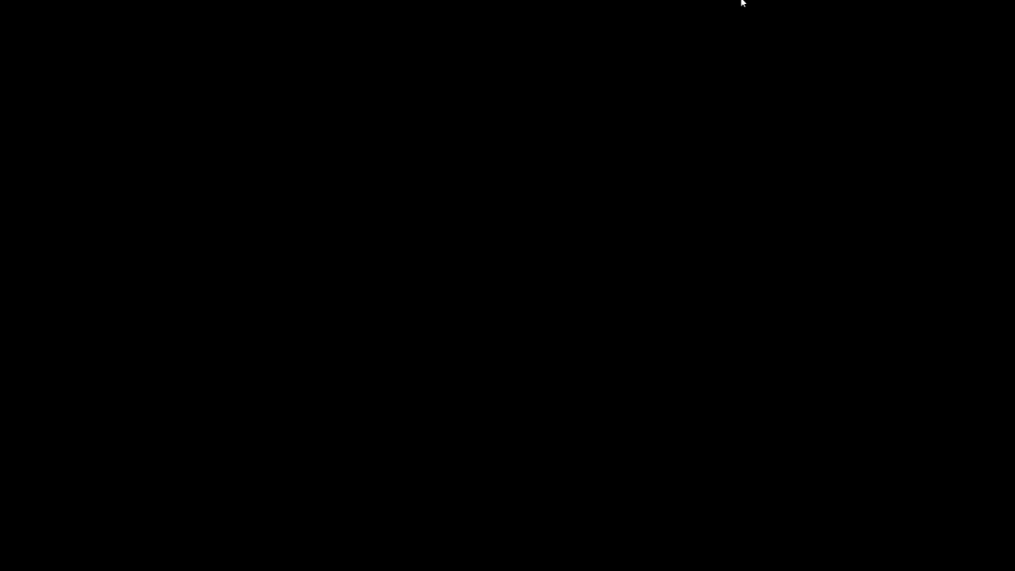
{"action": "left_click", "coordinate": [446, 363]}
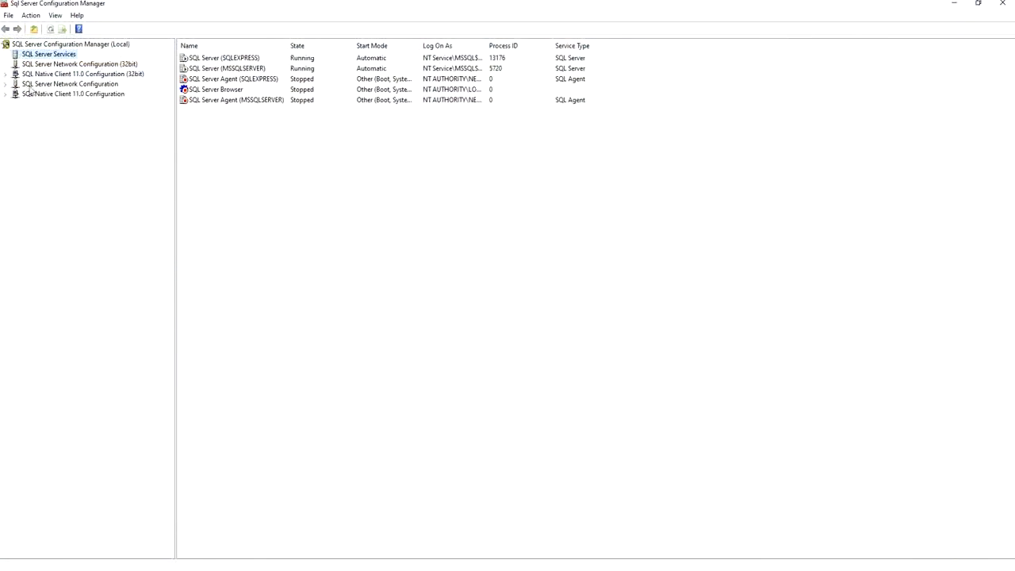
Open the network protocols for SQLEXPRESS and view the enable options of the TCP/IP protocol.
{"action": "left_click", "coordinate": [6, 84]}
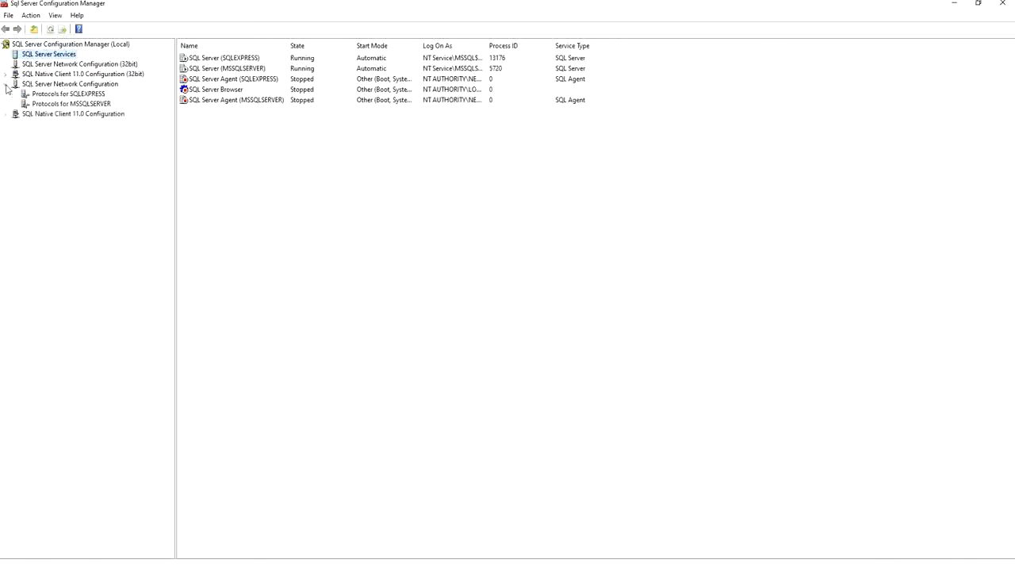
{"action": "left_click", "coordinate": [87, 95]}
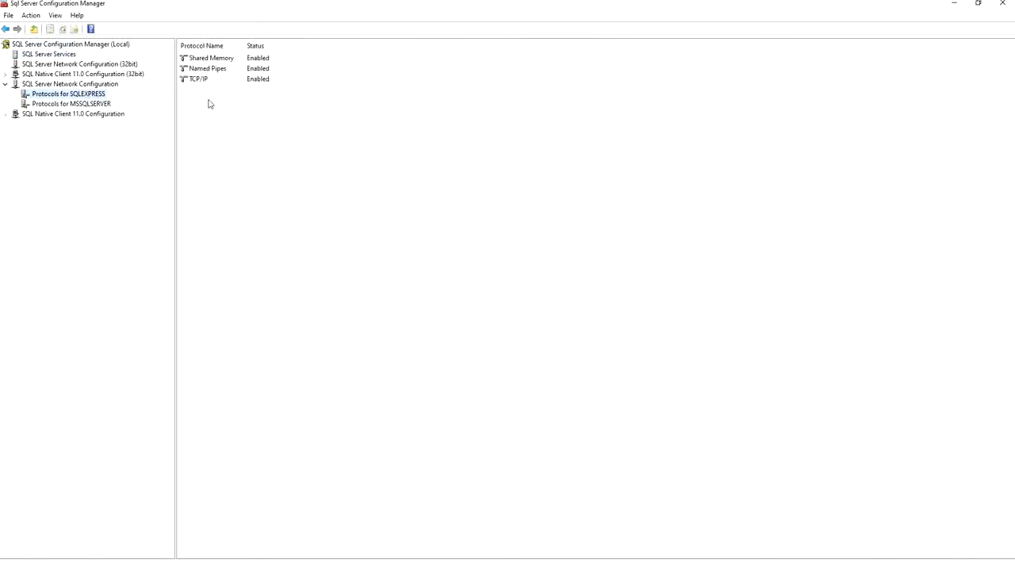
{"action": "right_click", "coordinate": [204, 80]}
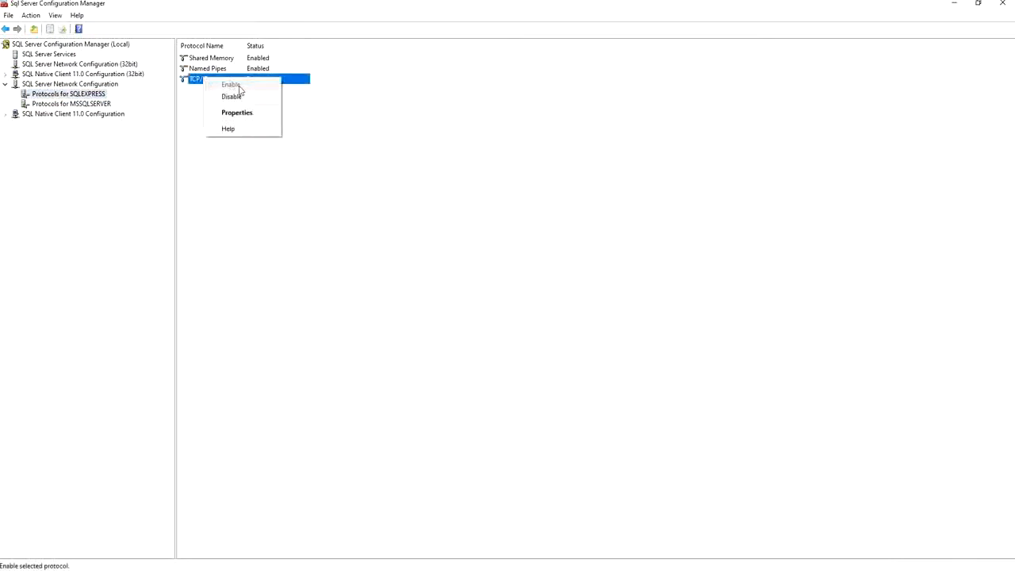
{"action": "left_click", "coordinate": [336, 115]}
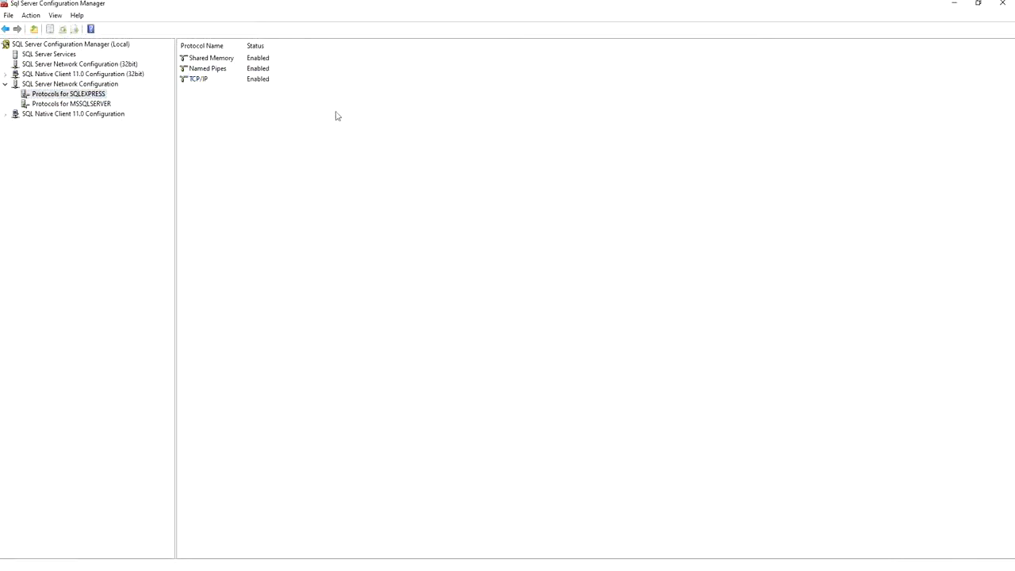
{"action": "right_click", "coordinate": [204, 80]}
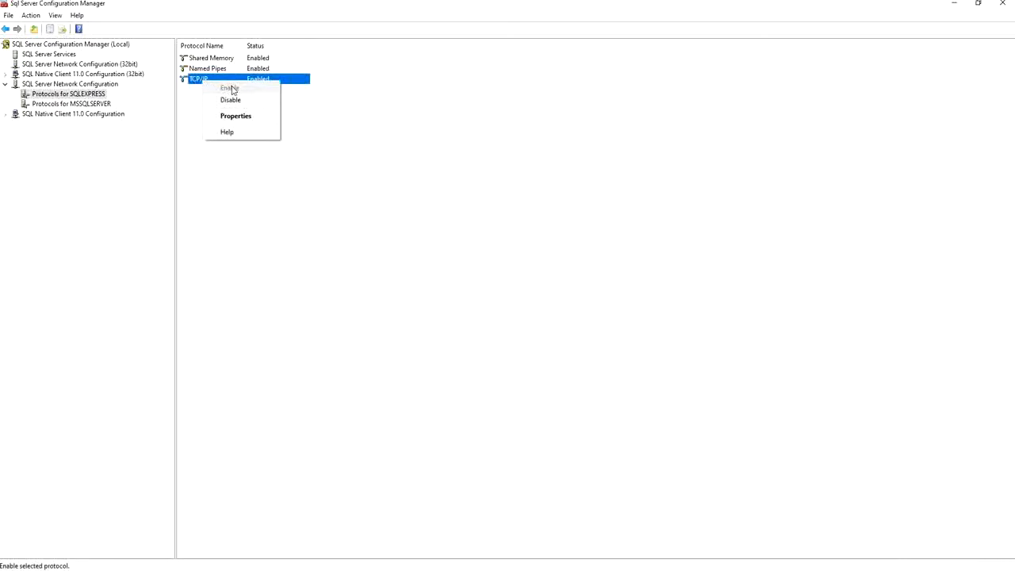
{"action": "left_click", "coordinate": [351, 140]}
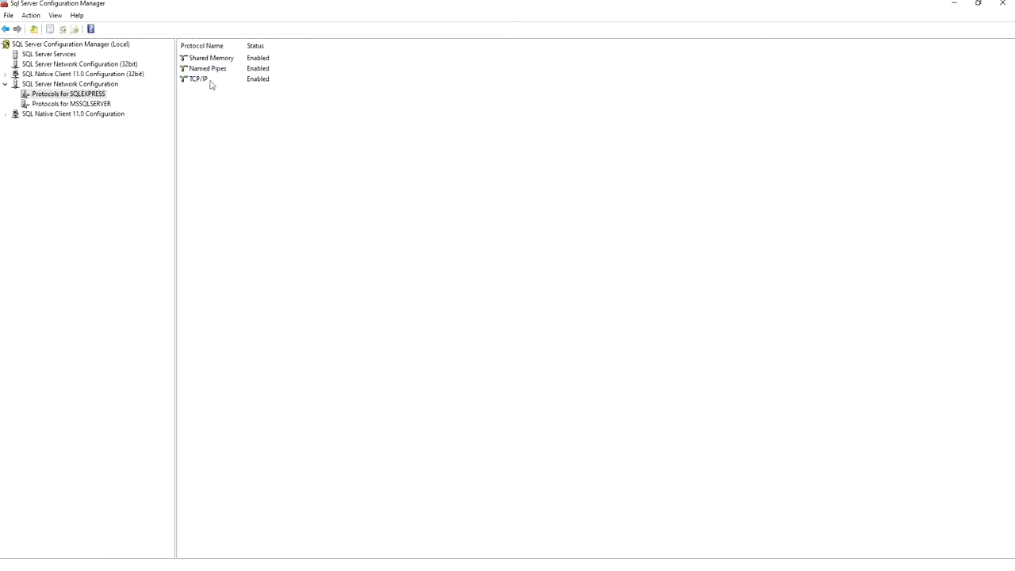
Review the TCP Dynamic Ports and TCP Port settings under IPAll in the TCP/IP properties, then close them.
{"action": "left_click", "coordinate": [210, 81]}
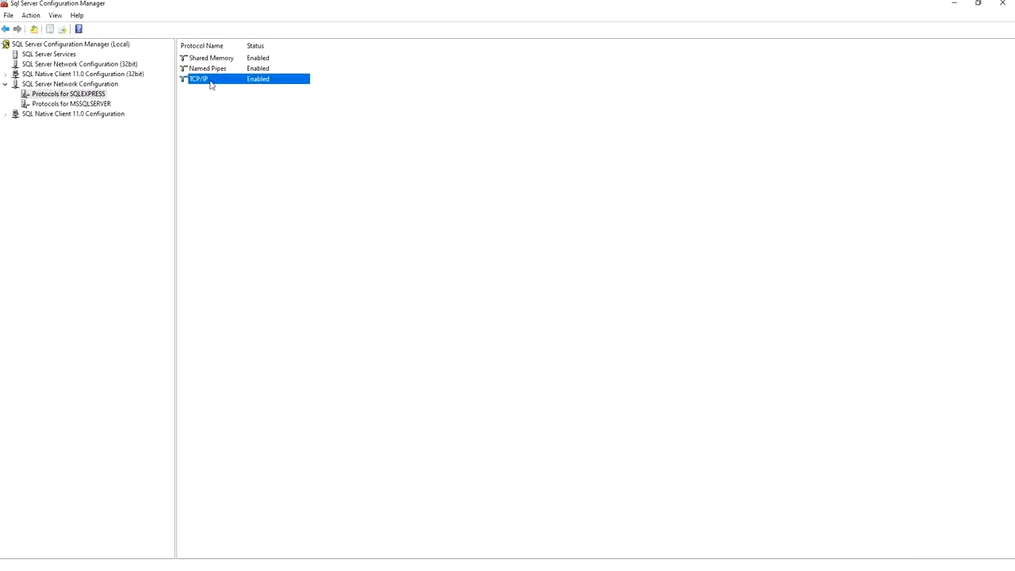
{"action": "double_click", "coordinate": [210, 82]}
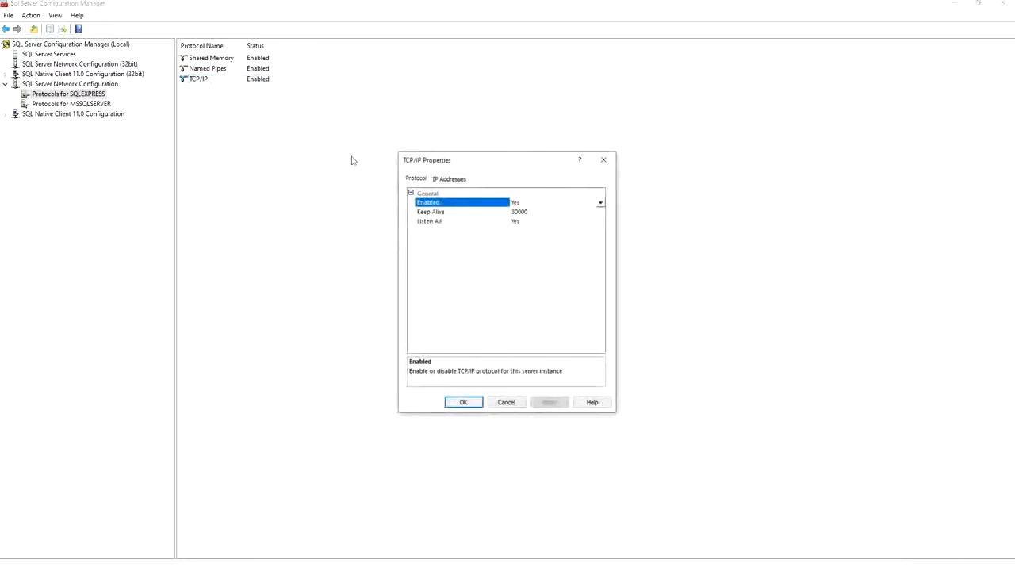
{"action": "left_click", "coordinate": [436, 183]}
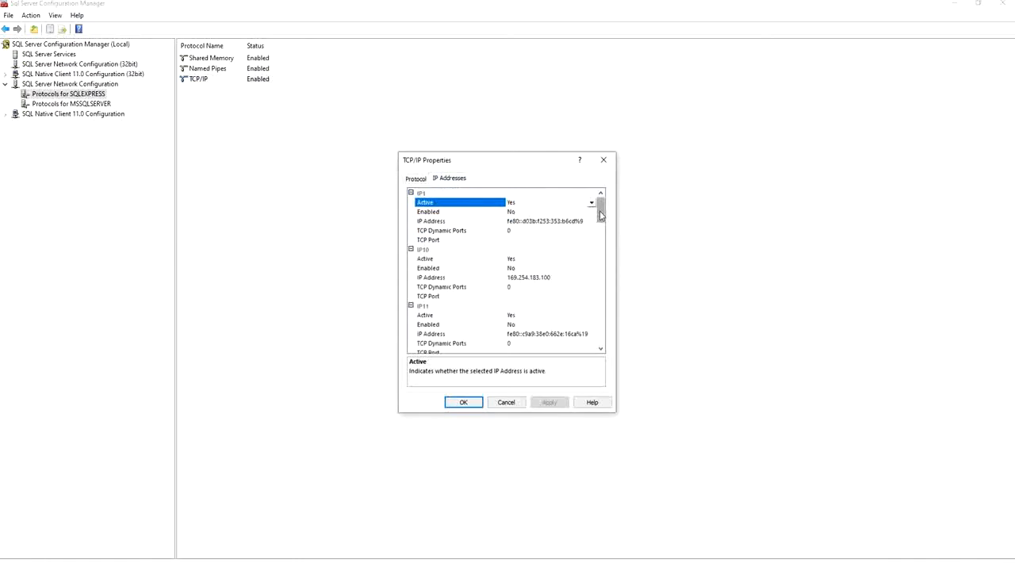
{"action": "left_click_drag", "start_coordinate": [600, 214], "coordinate": [608, 356]}
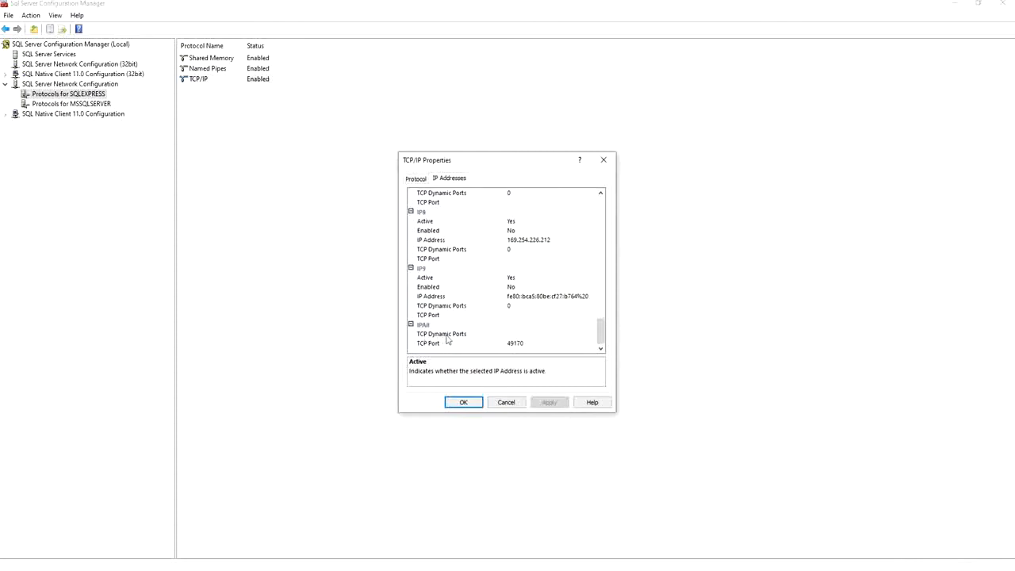
{"action": "left_click", "coordinate": [514, 336]}
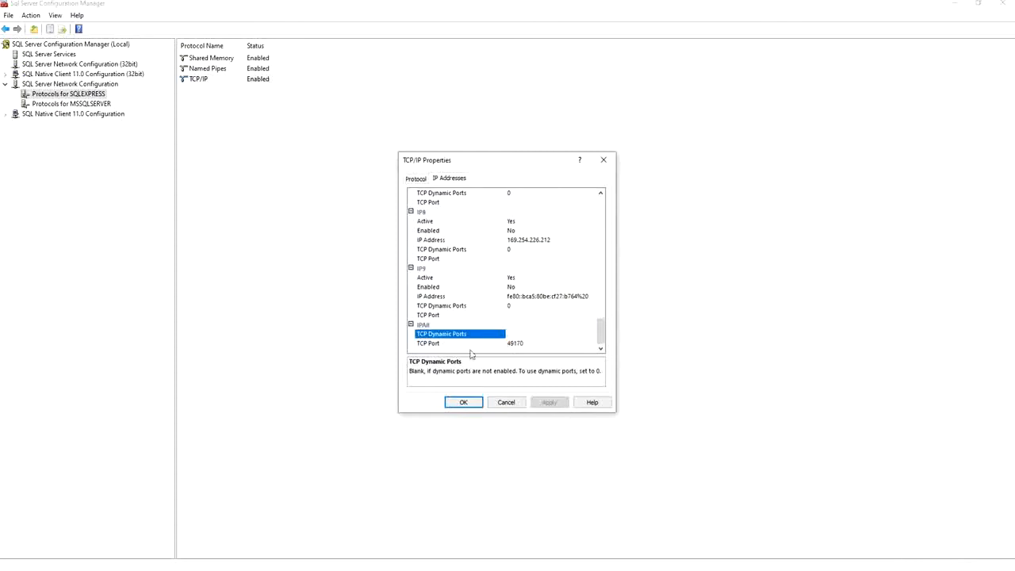
{"action": "left_click", "coordinate": [516, 346]}
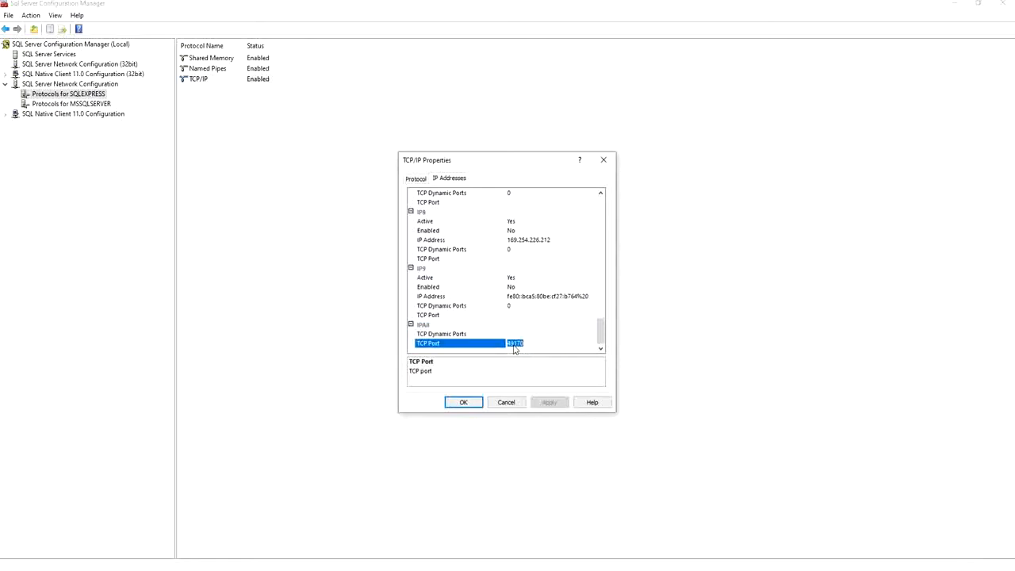
{"action": "left_click", "coordinate": [465, 404]}
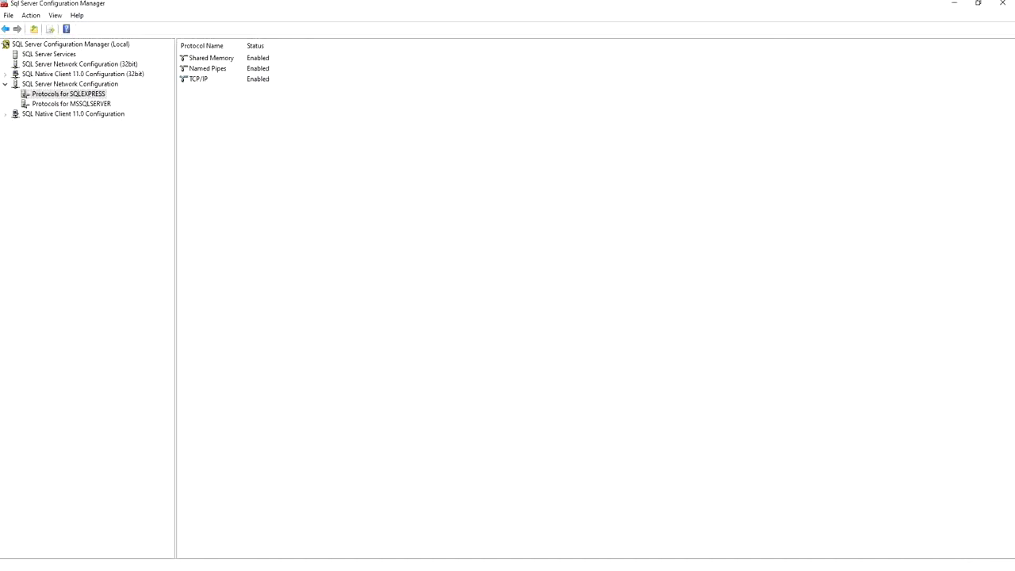
Open Windows Defender Firewall with Advanced Security, maximized, and show its inbound rules.
{"action": "key", "text": "super+s"}
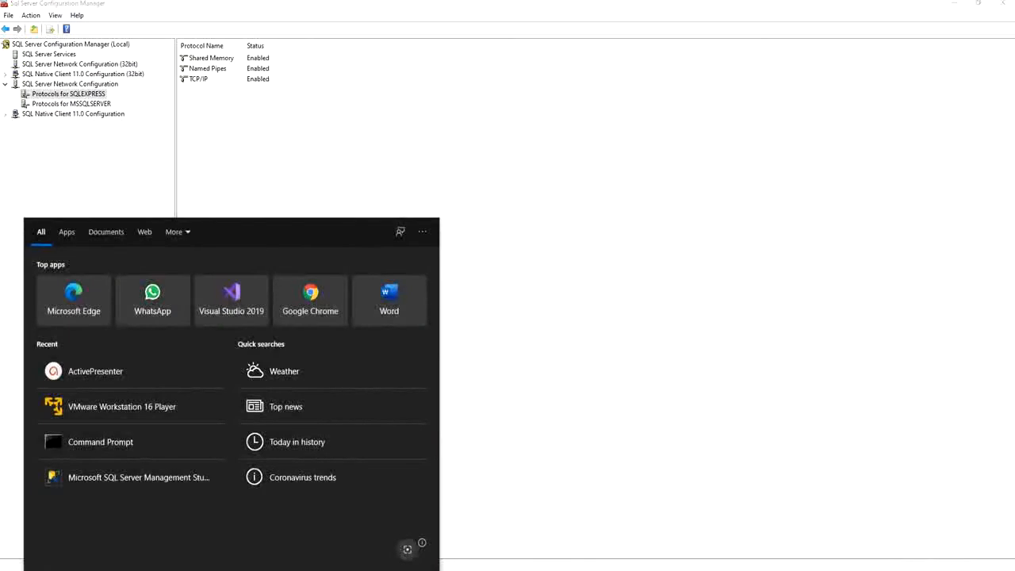
{"action": "type", "text": "fire"}
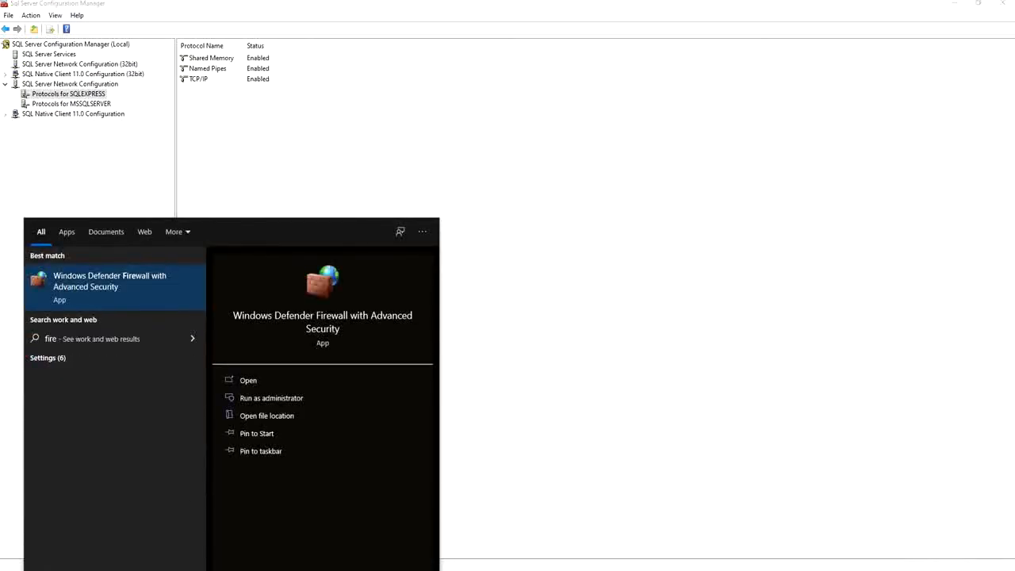
{"action": "left_click", "coordinate": [189, 285]}
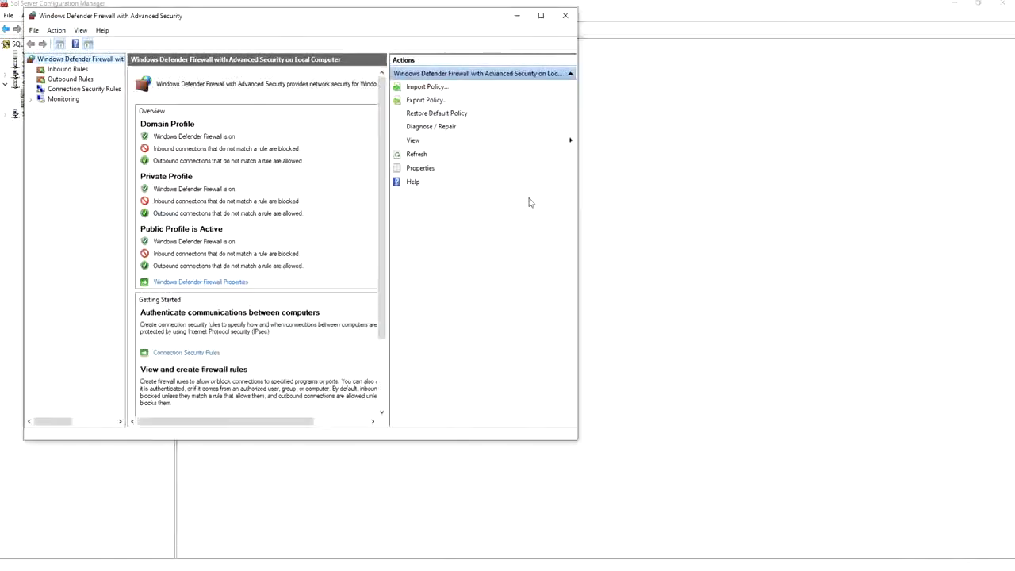
{"action": "left_click", "coordinate": [540, 15]}
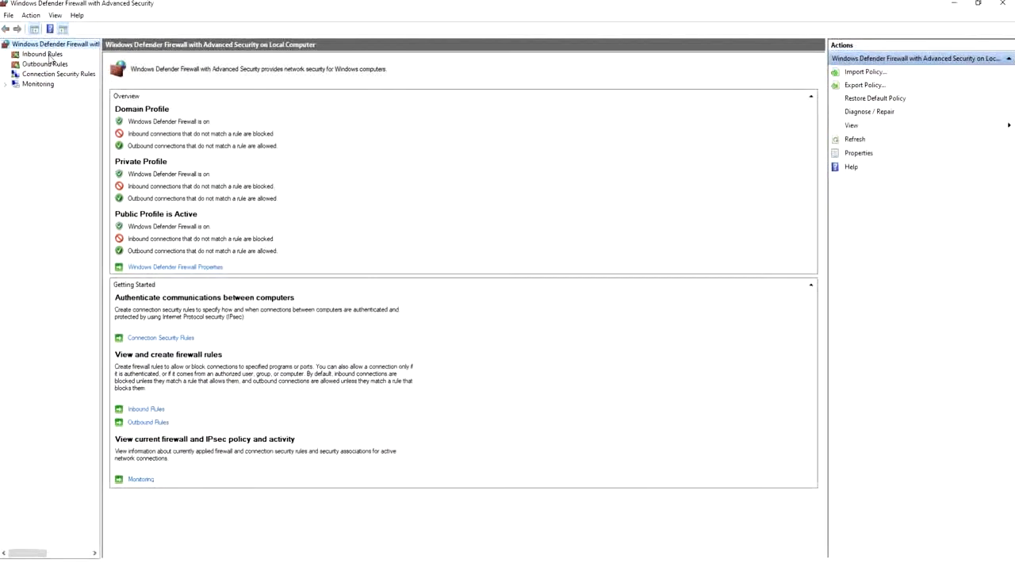
{"action": "left_click", "coordinate": [47, 56]}
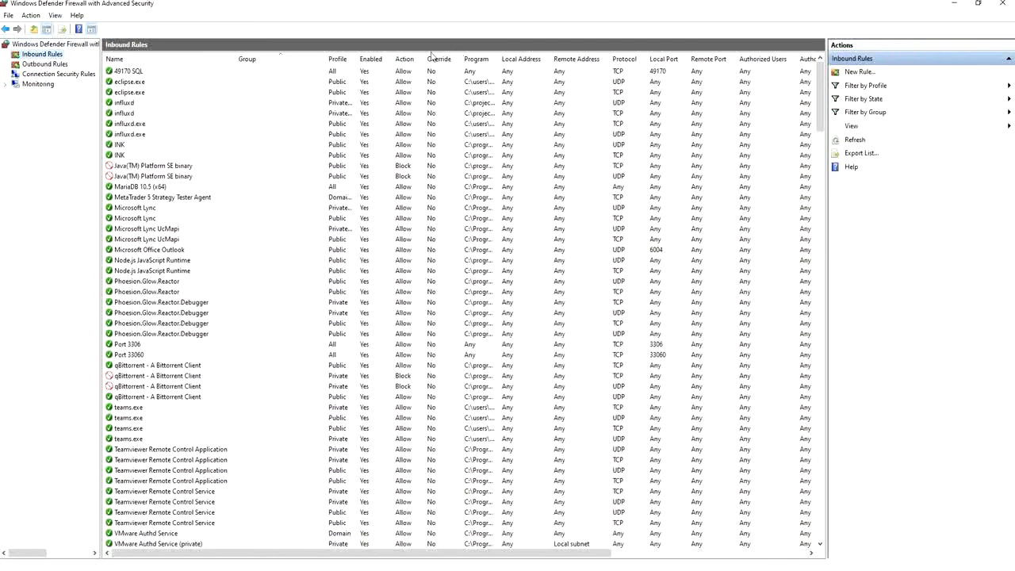
Create an inbound rule allowing TCP port 49170 for all profiles, named 49170 SQL, then close the firewall window.
{"action": "left_click", "coordinate": [854, 72]}
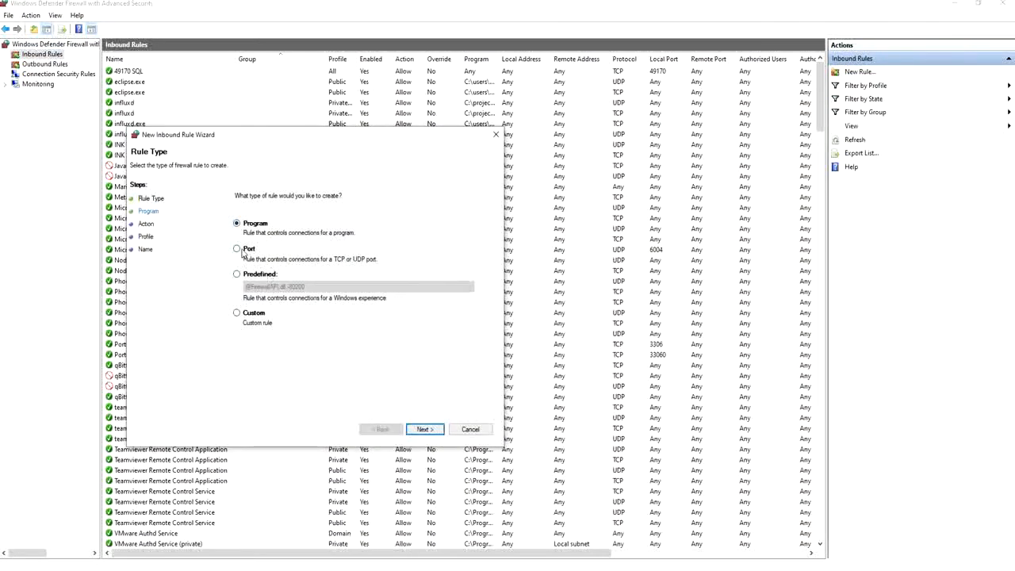
{"action": "left_click", "coordinate": [243, 252]}
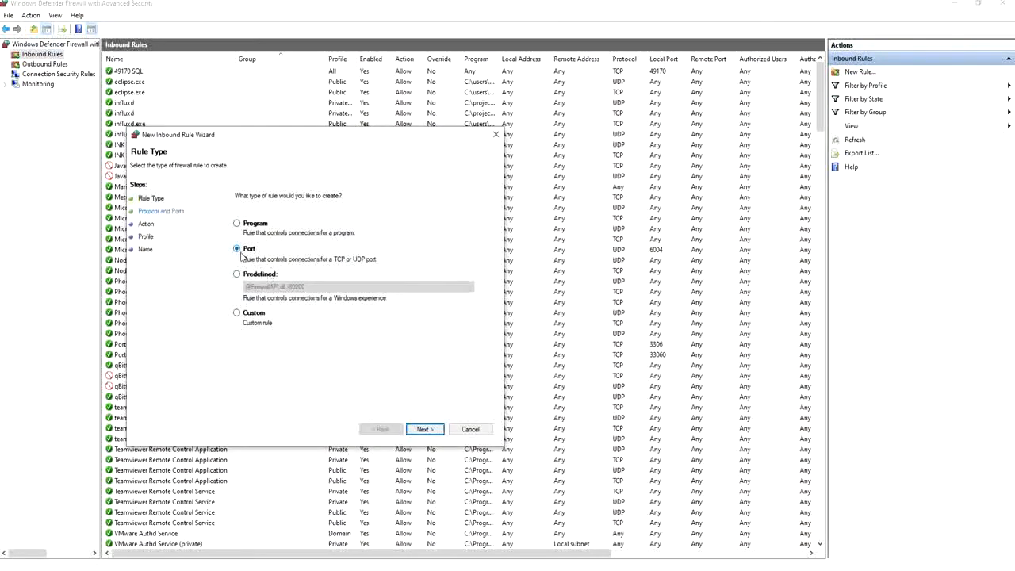
{"action": "left_click", "coordinate": [425, 429]}
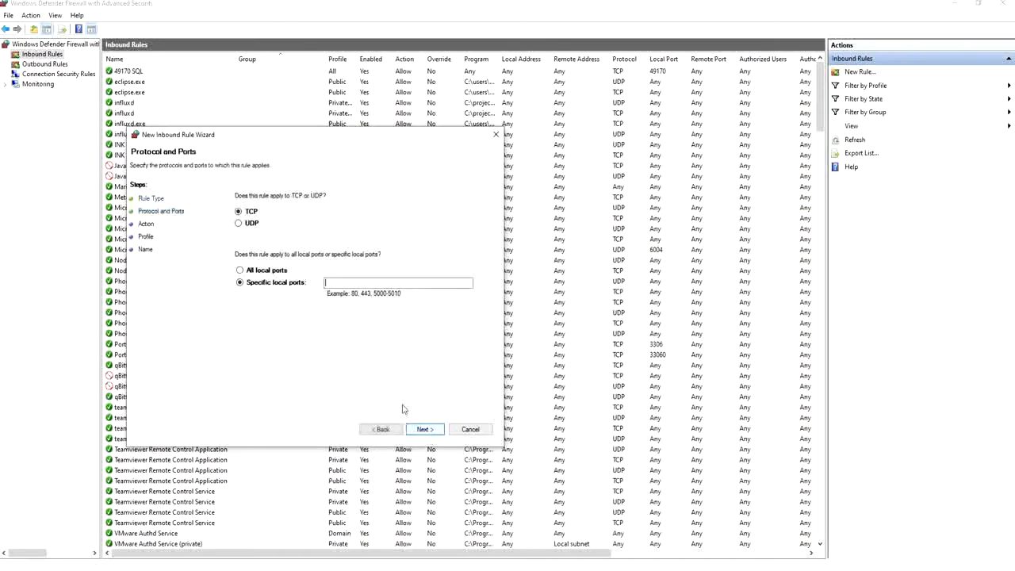
{"action": "left_click", "coordinate": [345, 284]}
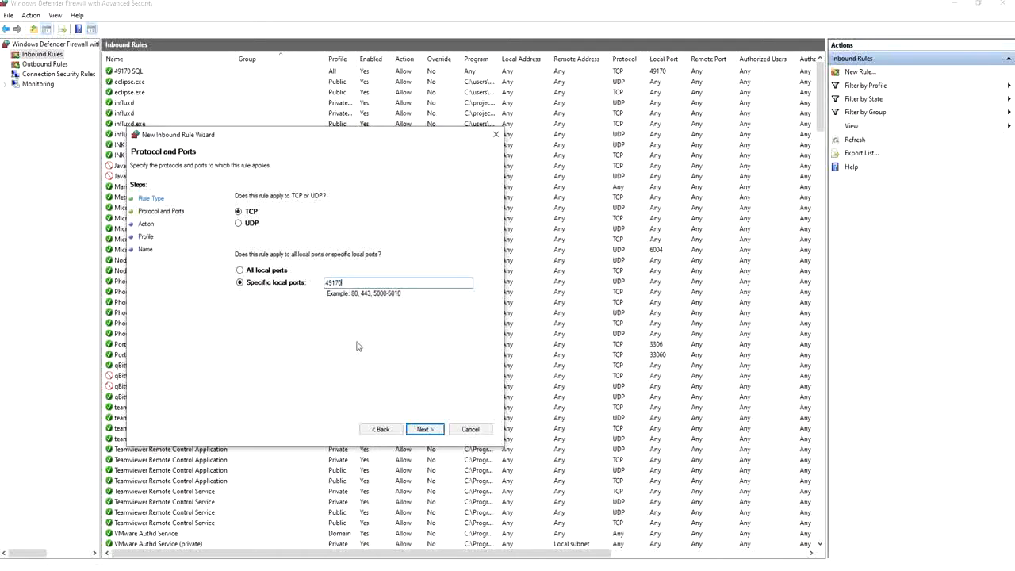
{"action": "left_click", "coordinate": [425, 431]}
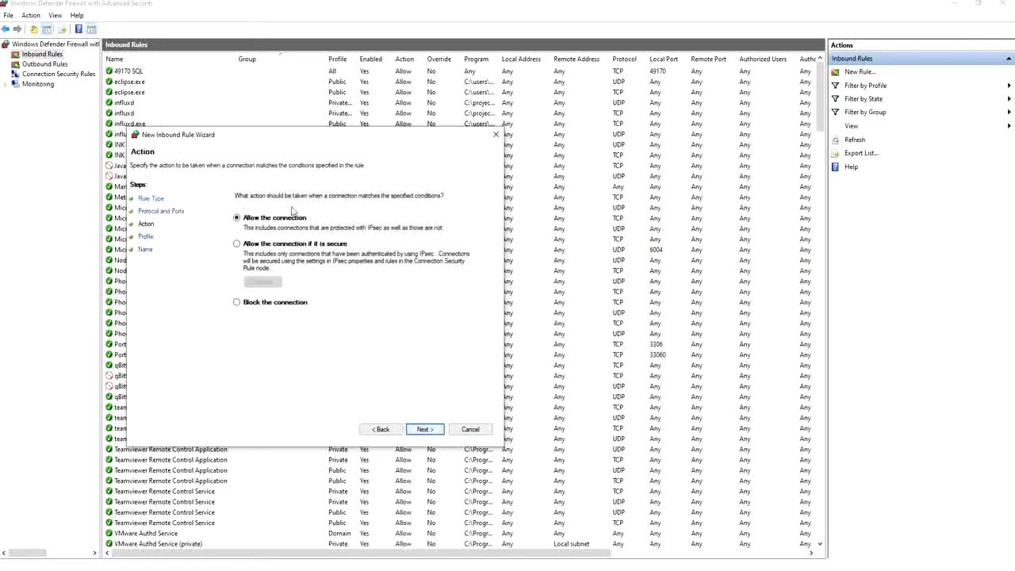
{"action": "left_click", "coordinate": [413, 430]}
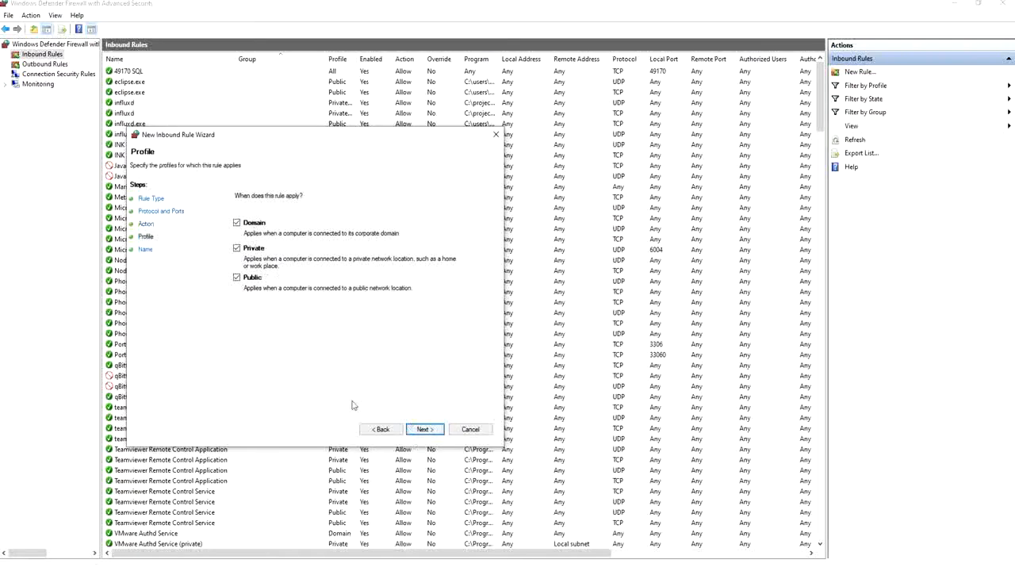
{"action": "left_click", "coordinate": [420, 429]}
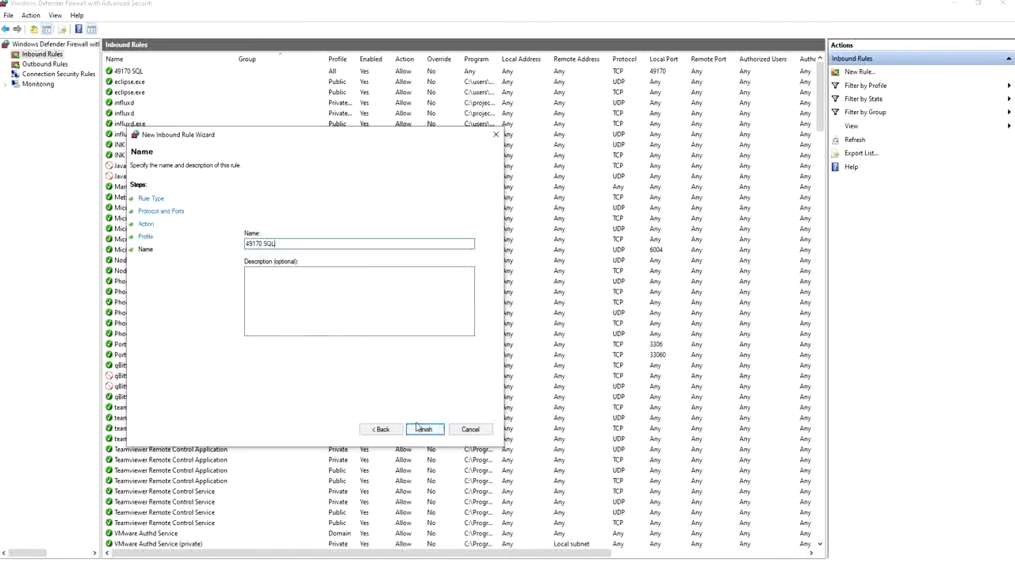
{"action": "left_click", "coordinate": [461, 431]}
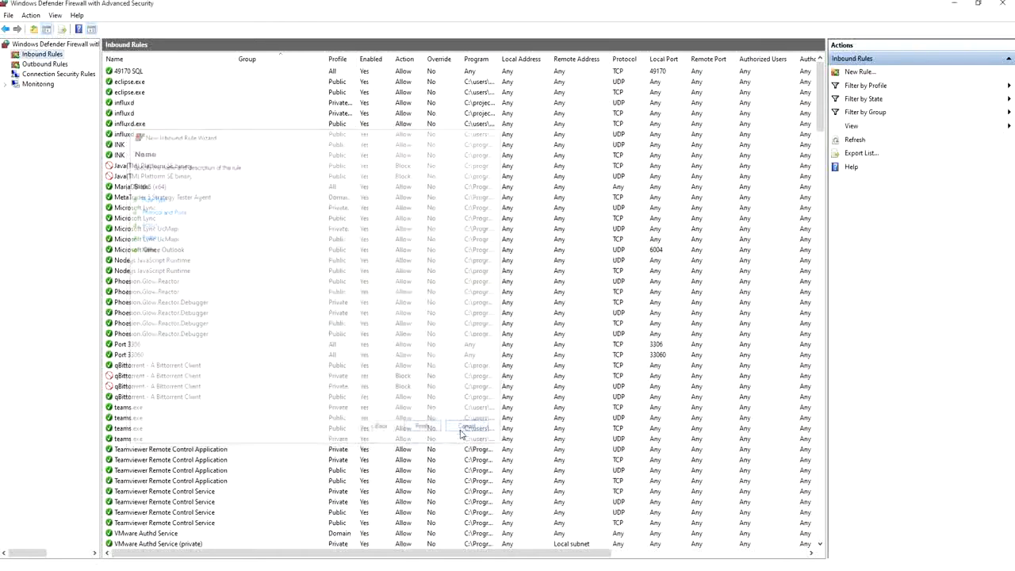
{"action": "left_click", "coordinate": [129, 73]}
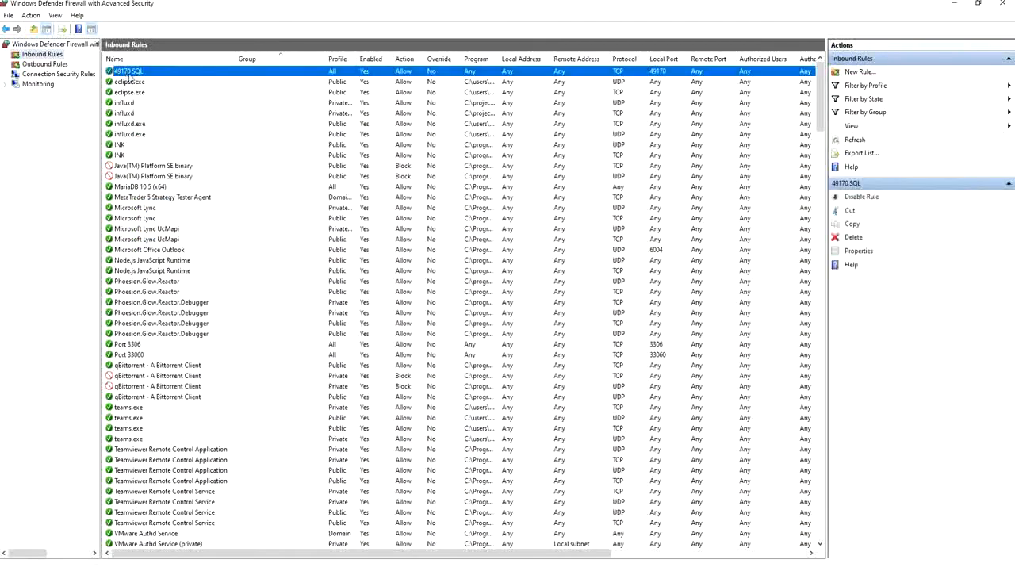
{"action": "left_click", "coordinate": [1002, 6]}
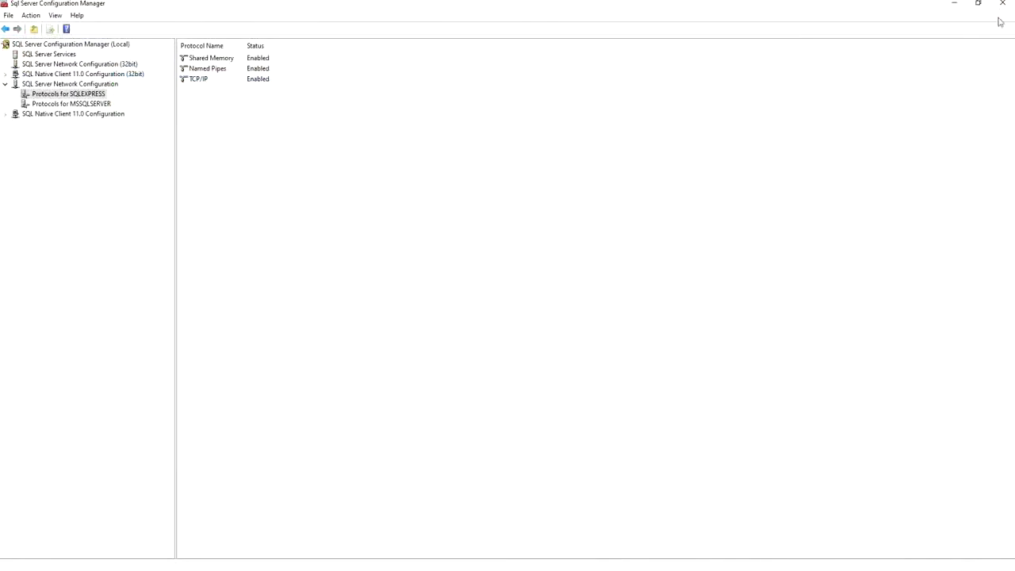
Restart the SQL Server (SQLEXPRESS) service, then close SQL Server Configuration Manager.
{"action": "left_click", "coordinate": [50, 55]}
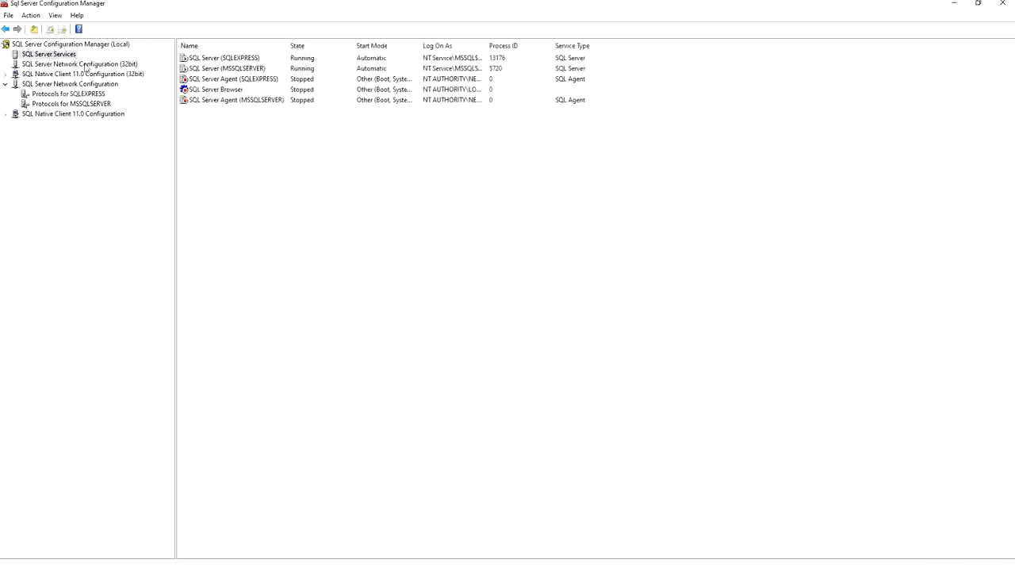
{"action": "right_click", "coordinate": [214, 59]}
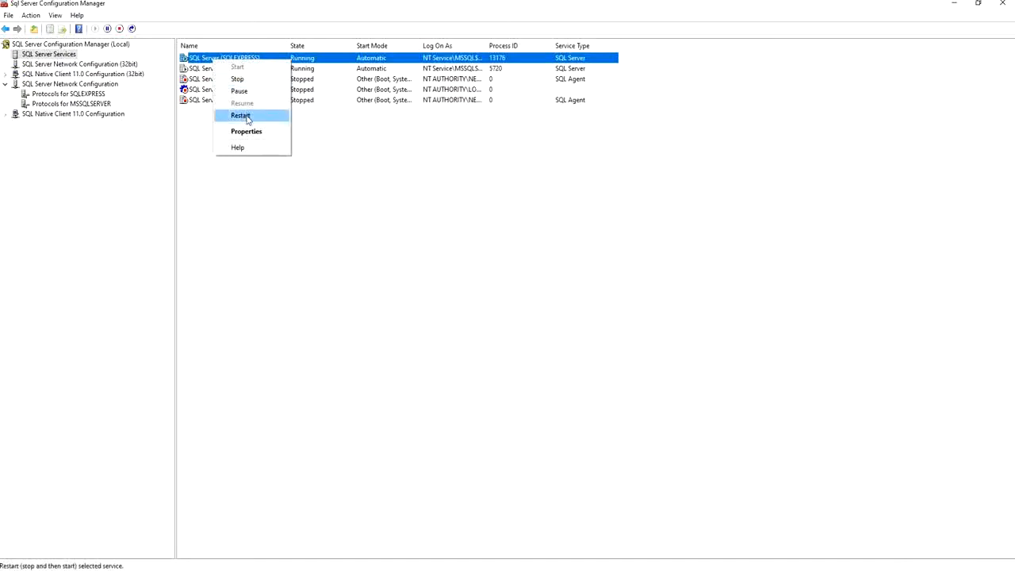
{"action": "left_click", "coordinate": [360, 274]}
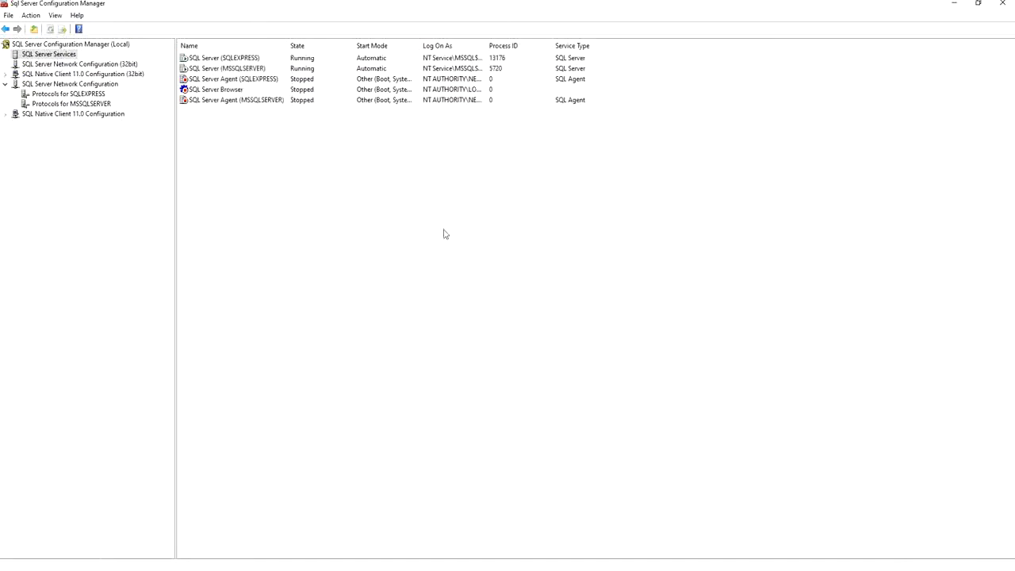
{"action": "left_click", "coordinate": [1003, 6]}
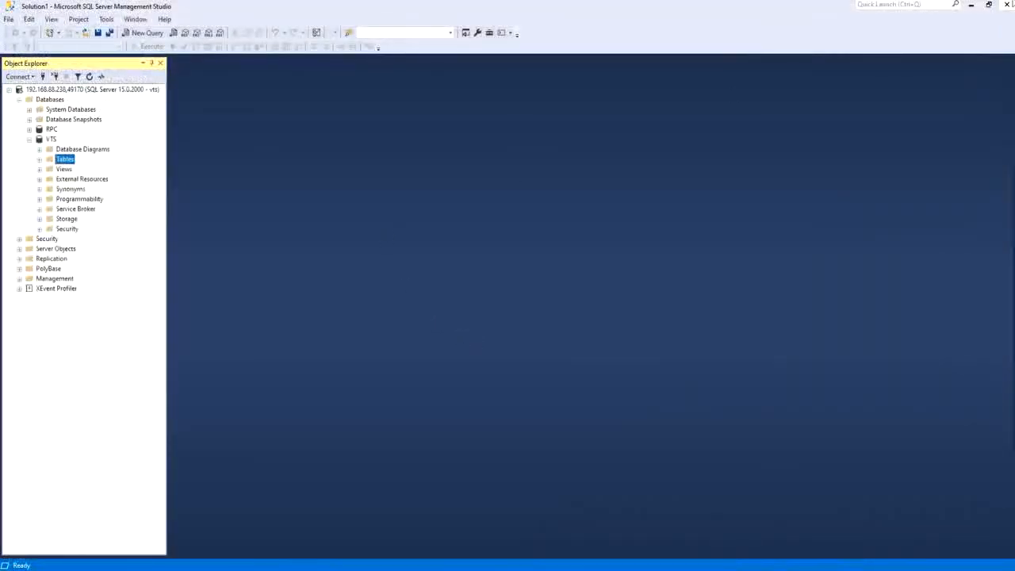
Close and reopen Management Studio, then inspect the server name 192.168.88.238,49170 in the Connect to Server dialog.
{"action": "left_click", "coordinate": [1006, 5]}
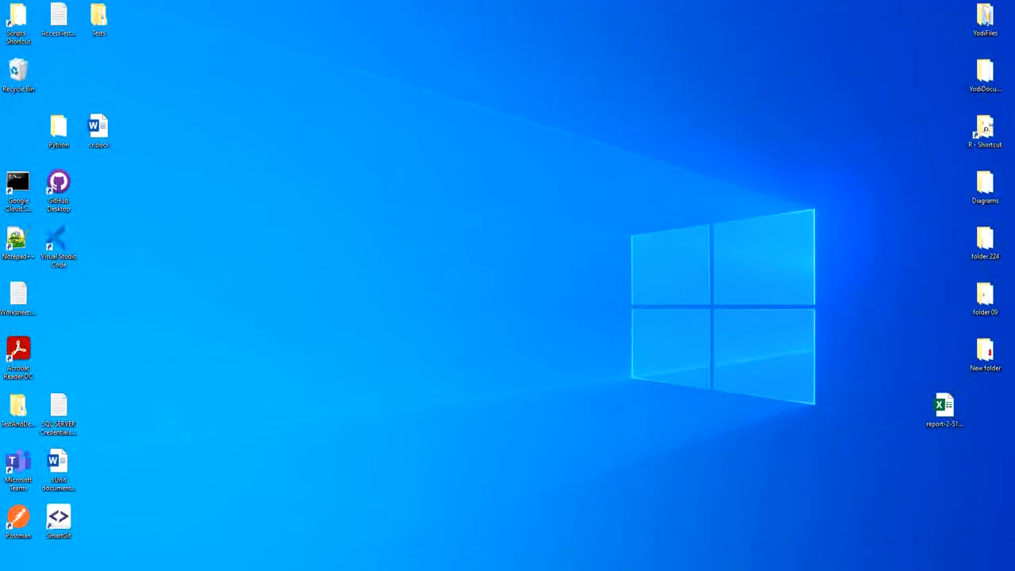
{"action": "key", "text": "super+s"}
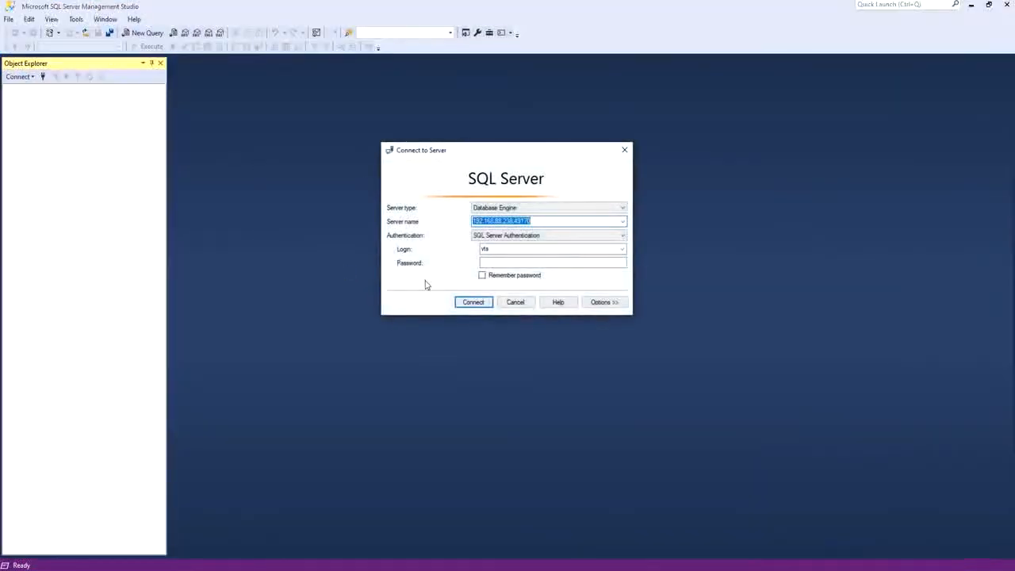
{"action": "left_click", "coordinate": [515, 221]}
{"action": "left_click_drag", "start_coordinate": [530, 222], "coordinate": [444, 227]}
{"action": "left_click", "coordinate": [500, 222]}
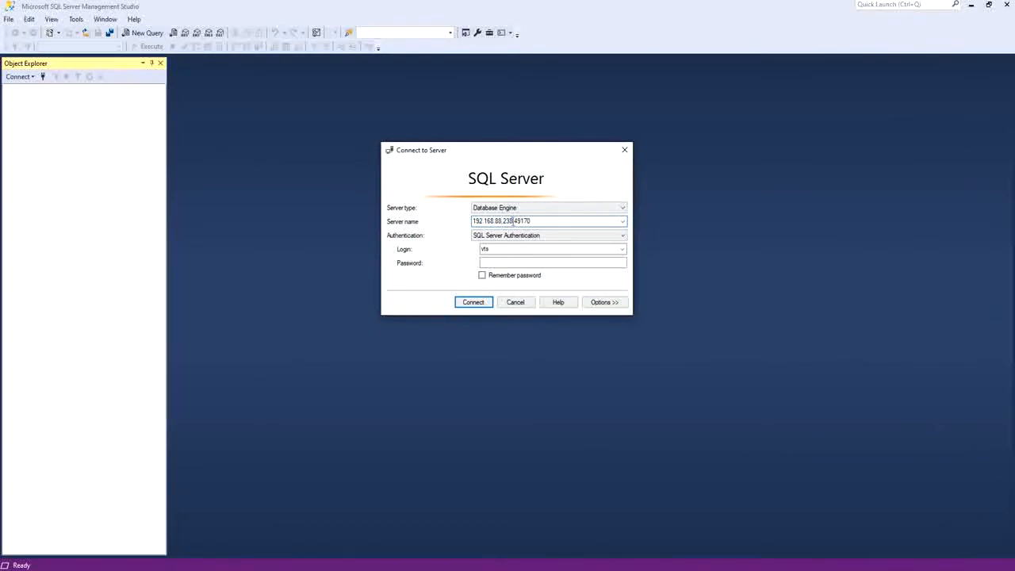
{"action": "left_click_drag", "start_coordinate": [511, 221], "coordinate": [462, 220]}
{"action": "left_click", "coordinate": [484, 223]}
{"action": "left_click", "coordinate": [516, 221]}
{"action": "left_click_drag", "start_coordinate": [514, 222], "coordinate": [466, 217]}
Open Command Prompt, run ipconfig to check the Wi-Fi adapter's IPv4 address, then close the window.
{"action": "key", "text": "super"}
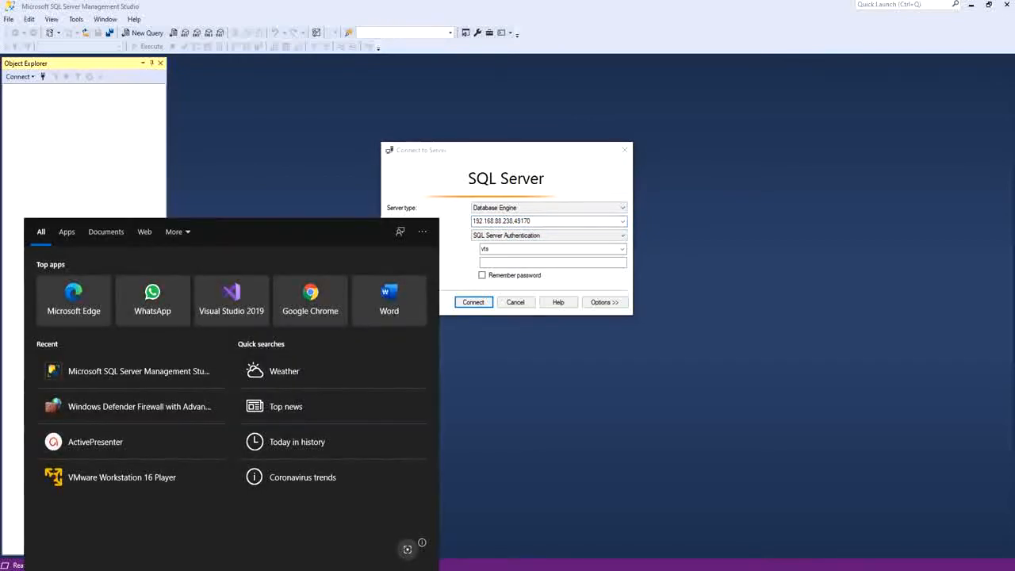
{"action": "type", "text": "cmd"}
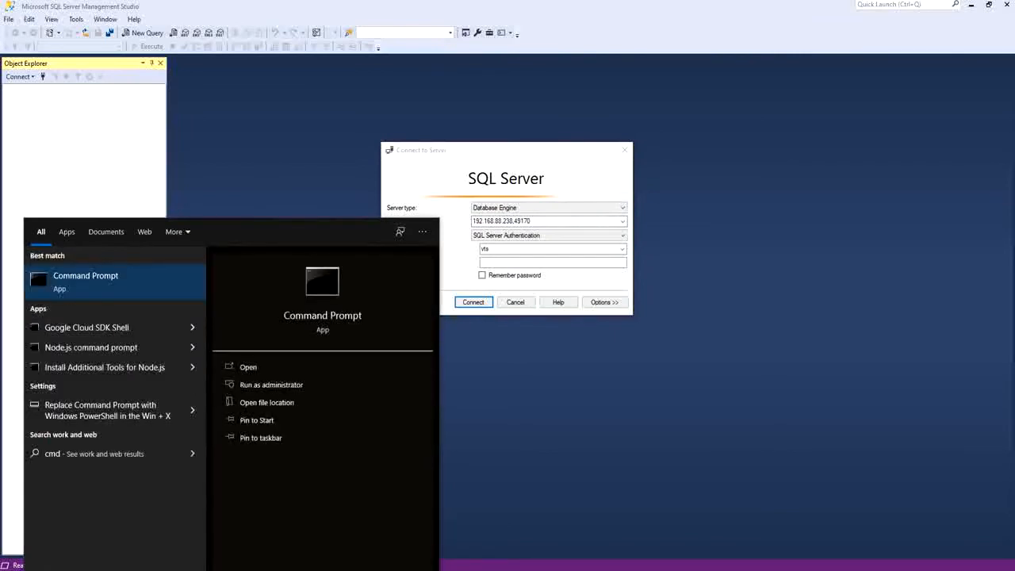
{"action": "key", "text": "Return"}
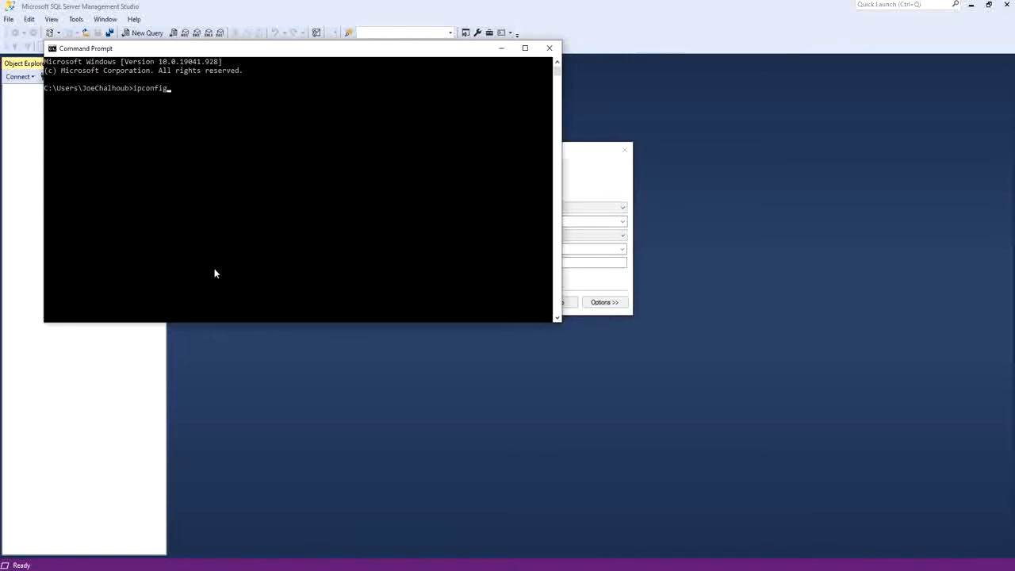
{"action": "key", "text": "Return"}
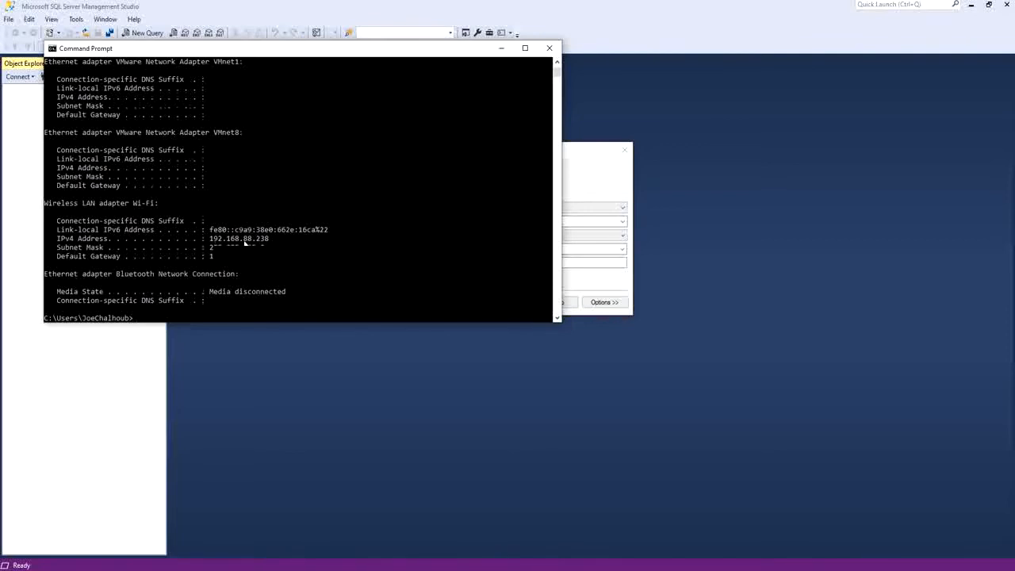
{"action": "key", "text": "alt+F4"}
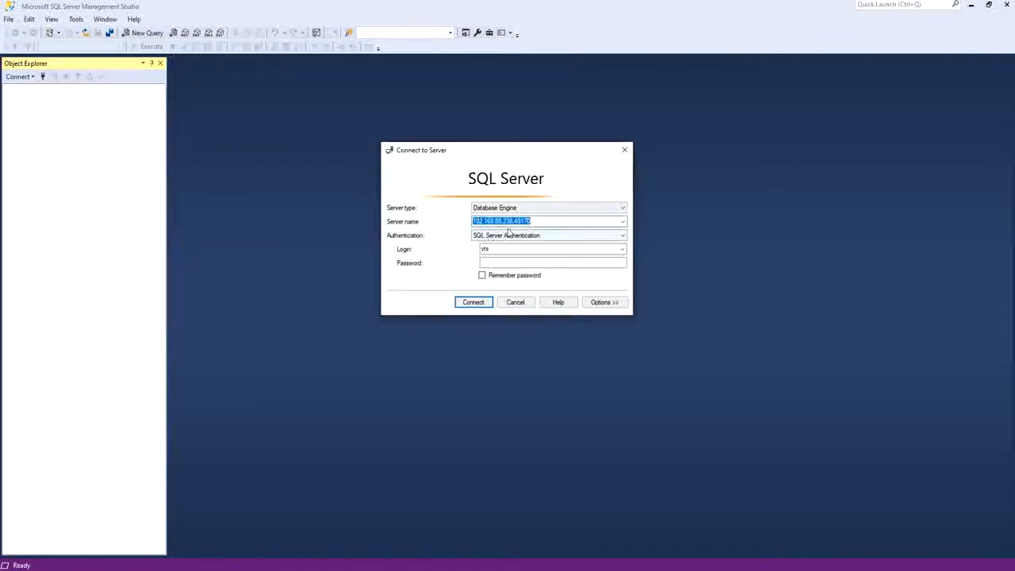
Connect to server 192.168.88.238,49170 with SQL Server Authentication, entering the SQL login and its password.
{"action": "left_click_drag", "start_coordinate": [513, 221], "coordinate": [476, 245]}
{"action": "left_click", "coordinate": [515, 221]}
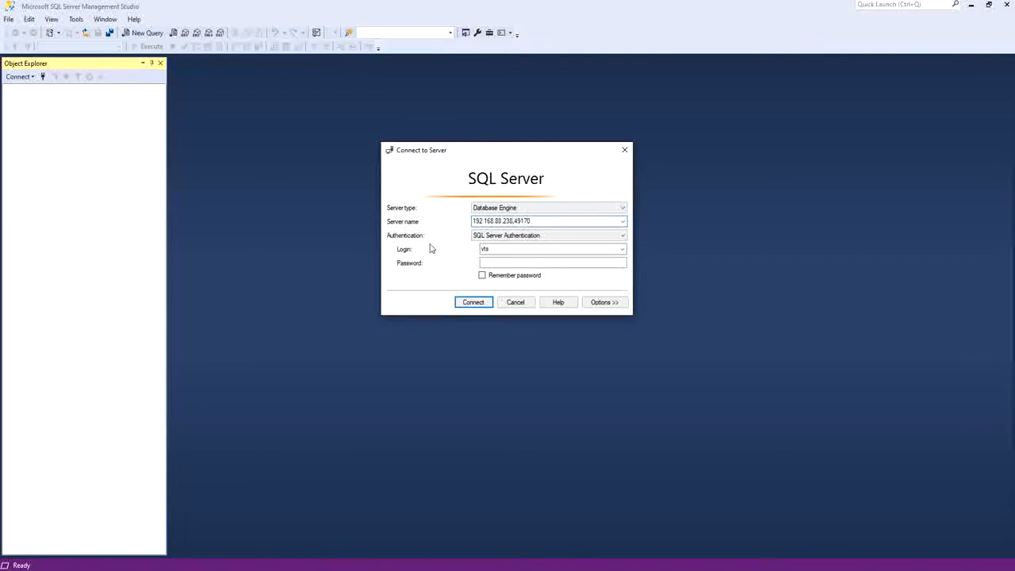
{"action": "left_click", "coordinate": [498, 236]}
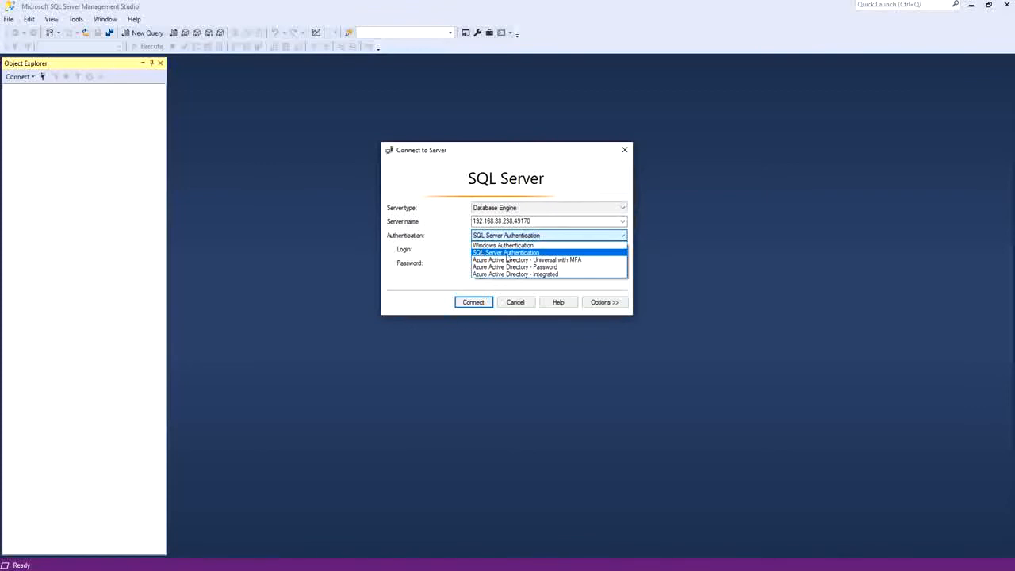
{"action": "left_click", "coordinate": [504, 253]}
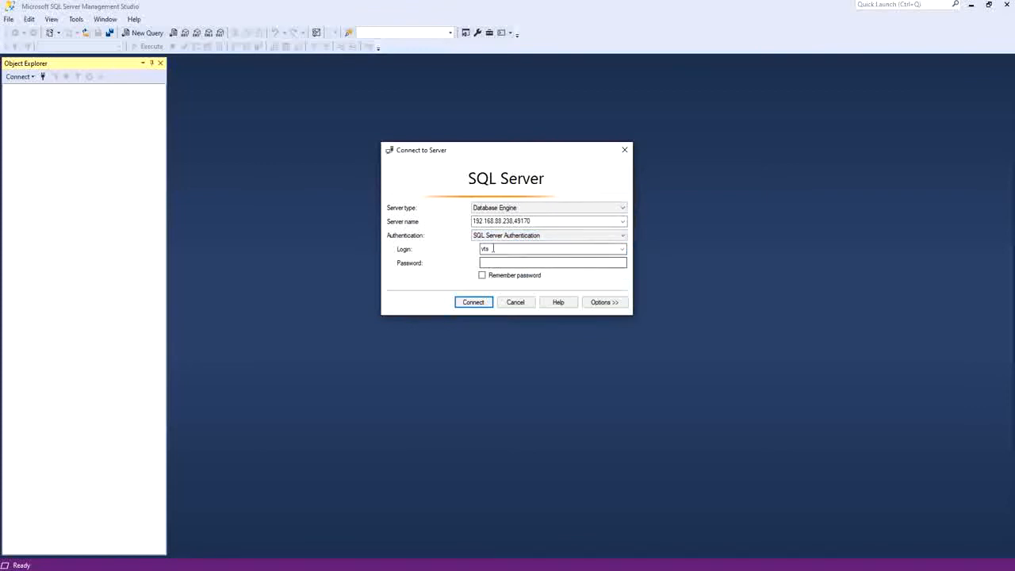
{"action": "left_click", "coordinate": [493, 262]}
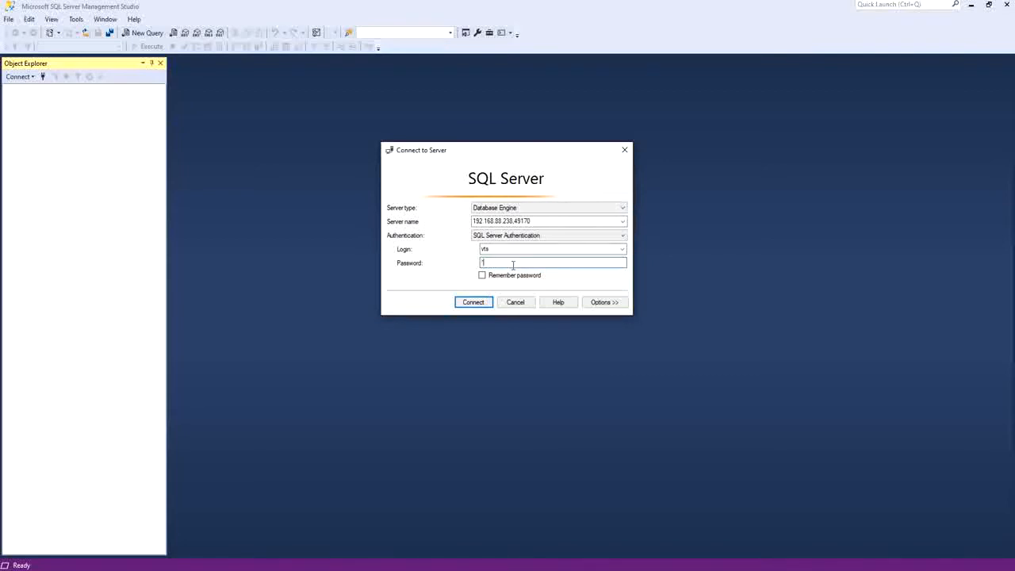
{"action": "key", "text": "Return"}
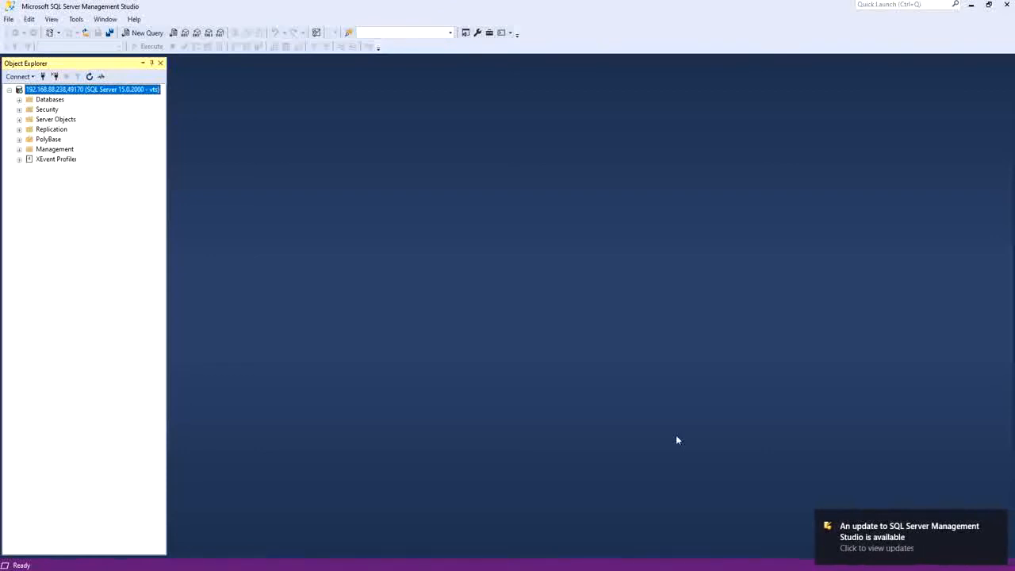
Dismiss the update notification and bring up the VMware virtual machine window, moving it higher.
{"action": "left_click", "coordinate": [997, 519]}
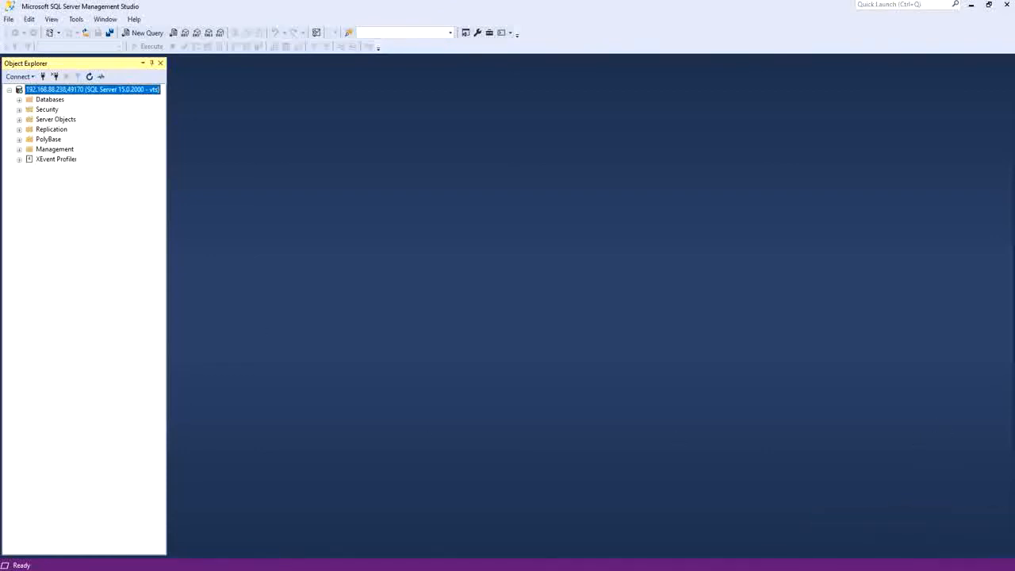
{"action": "mouse_move", "coordinate": [453, 570]}
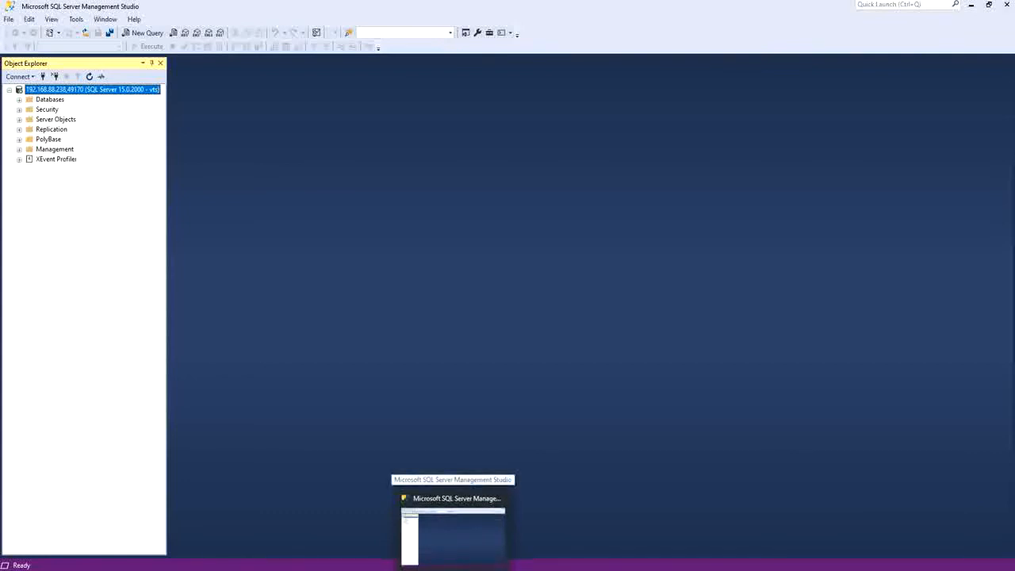
{"action": "left_click", "coordinate": [453, 570]}
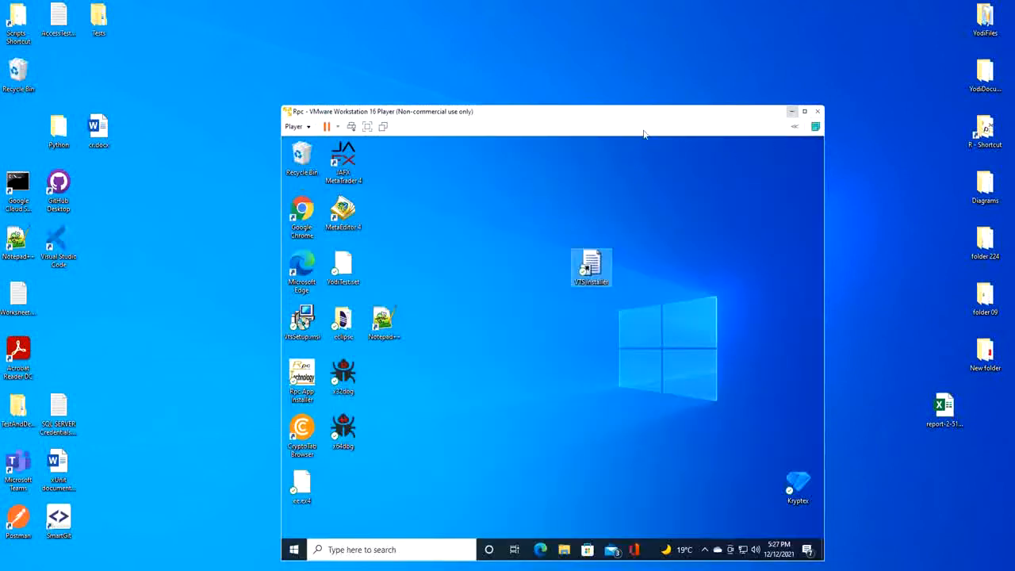
{"action": "left_click_drag", "start_coordinate": [637, 120], "coordinate": [622, 97]}
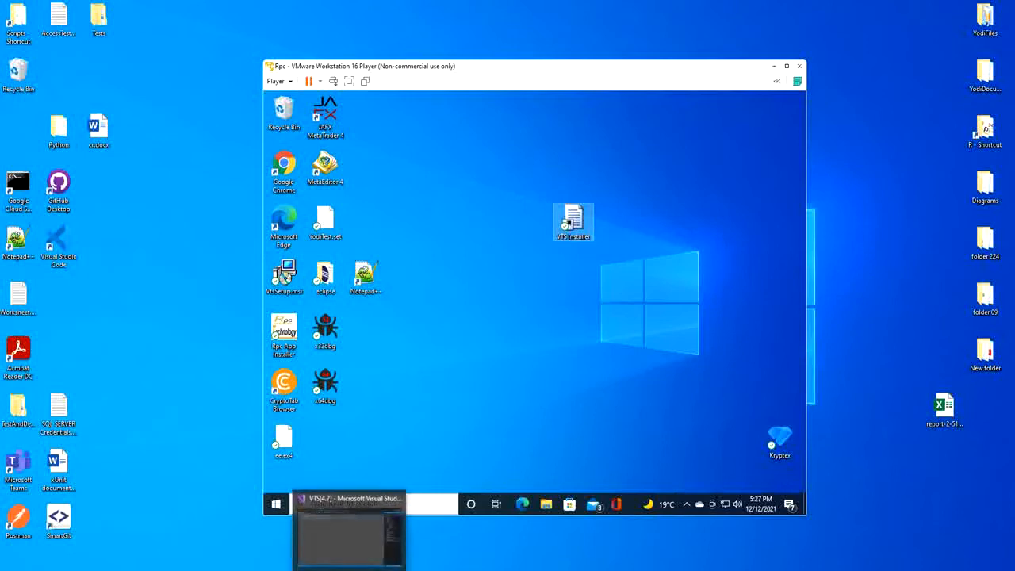
Review the server address, network library, user ID and password in the appsettings.json connection string in Visual Studio.
{"action": "left_click", "coordinate": [350, 566]}
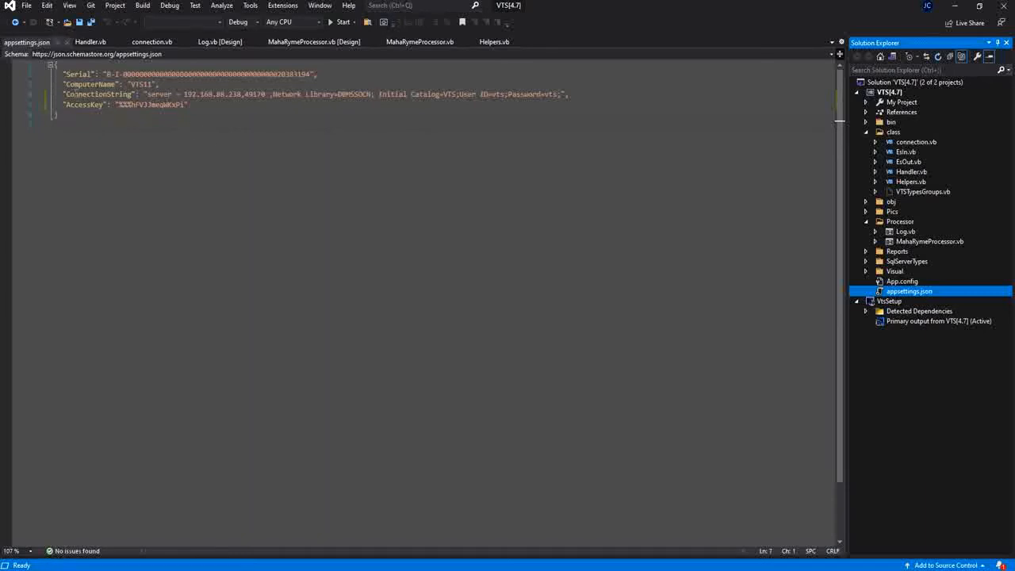
{"action": "double_click", "coordinate": [67, 94]}
{"action": "left_click_drag", "start_coordinate": [148, 94], "coordinate": [260, 95]}
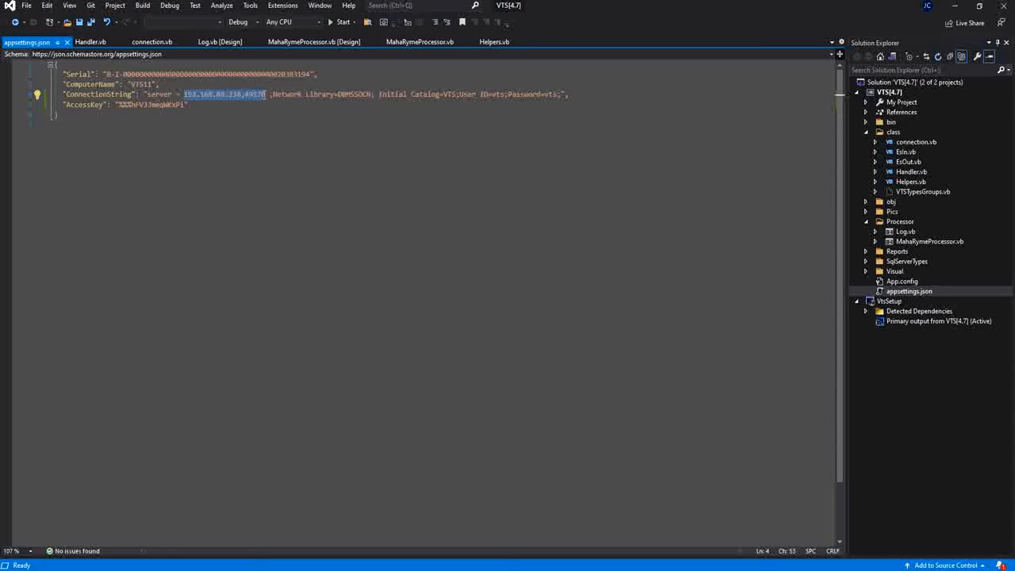
{"action": "left_click_drag", "start_coordinate": [273, 93], "coordinate": [367, 93]}
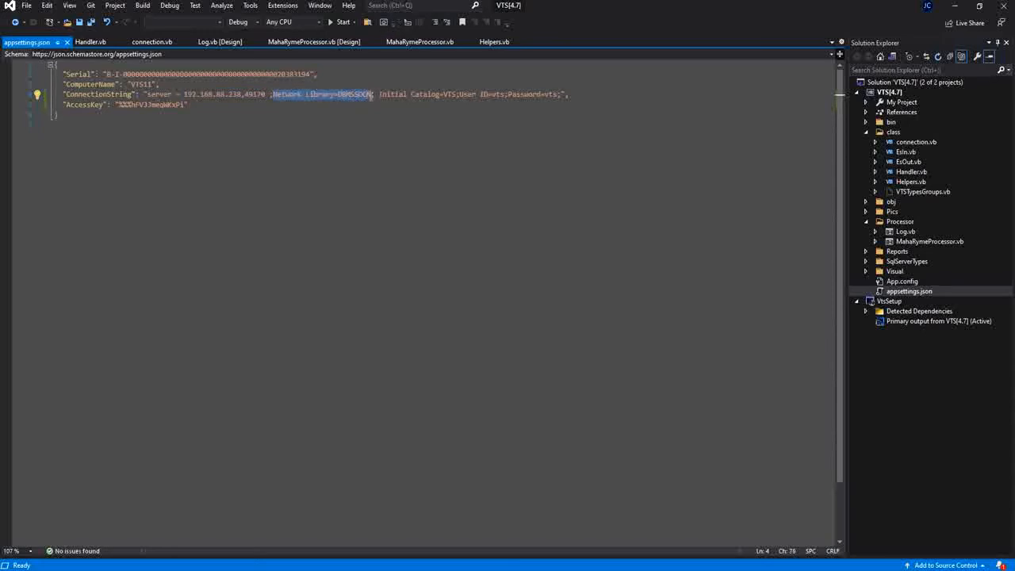
{"action": "left_click", "coordinate": [353, 117]}
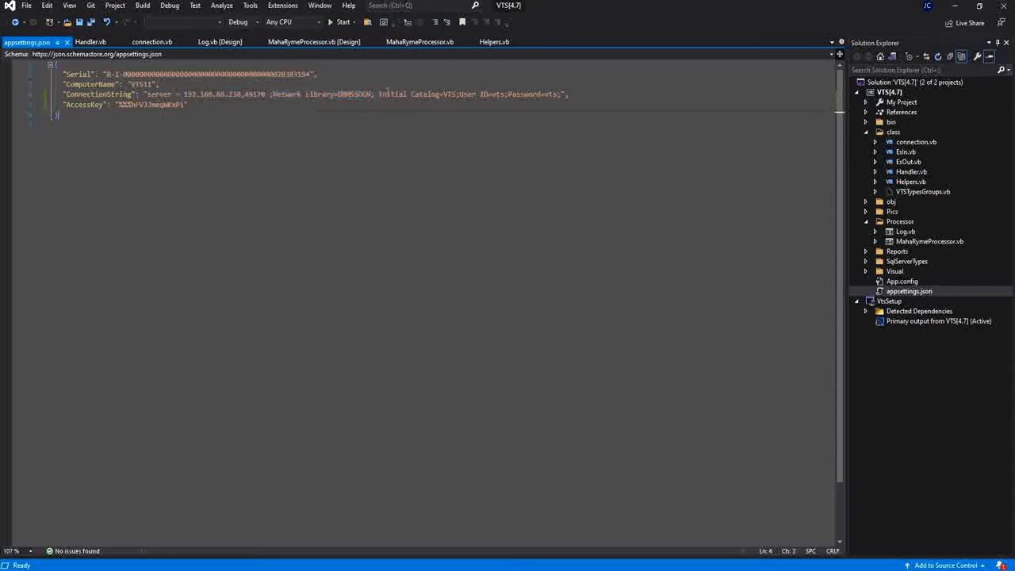
{"action": "double_click", "coordinate": [453, 95]}
{"action": "double_click", "coordinate": [498, 95]}
{"action": "double_click", "coordinate": [550, 94]}
Close the application's login window inside the virtual machine and relaunch VTSInstaller from its desktop.
{"action": "left_click", "coordinate": [504, 142]}
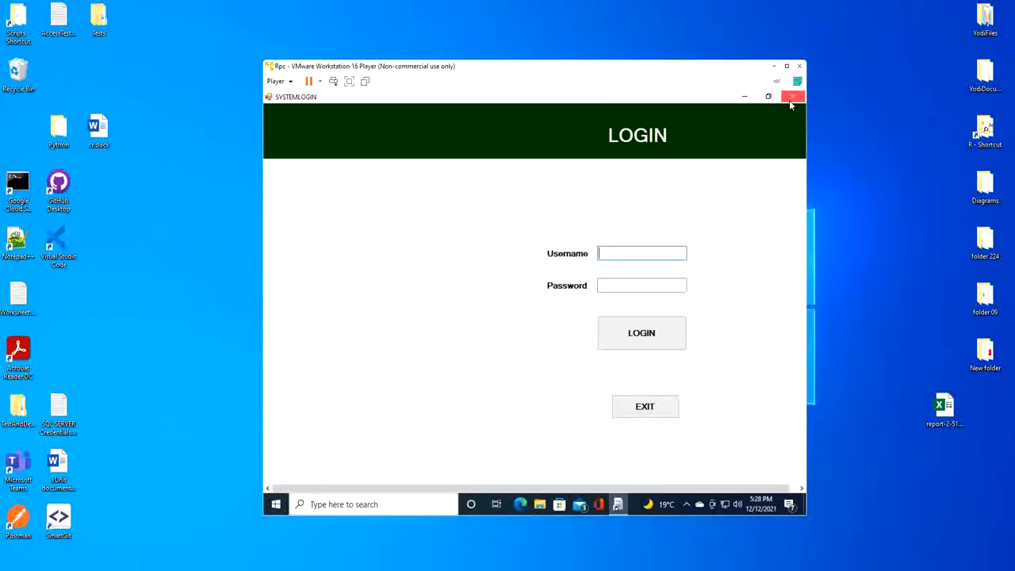
{"action": "left_click", "coordinate": [789, 99]}
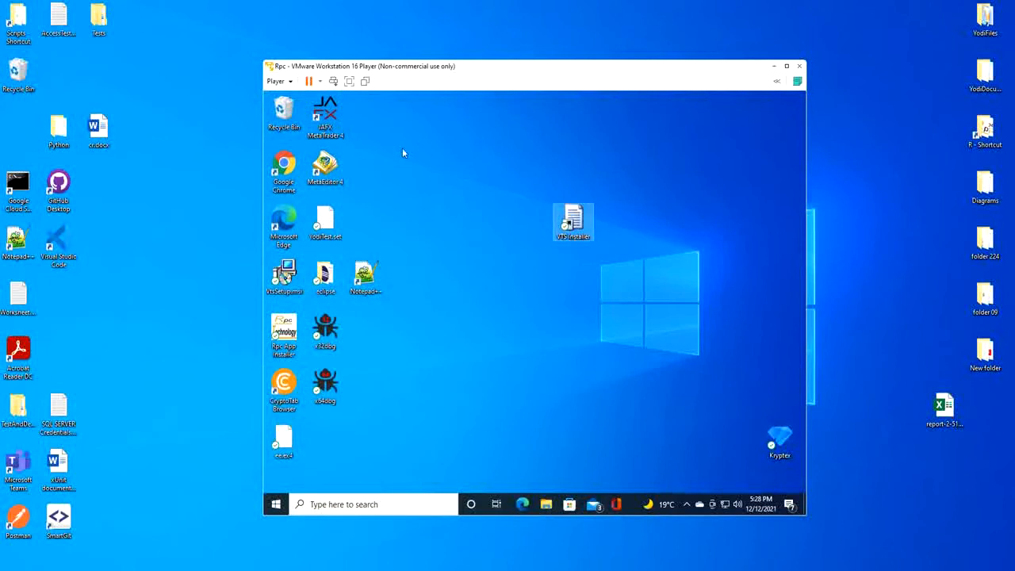
{"action": "double_click", "coordinate": [573, 220]}
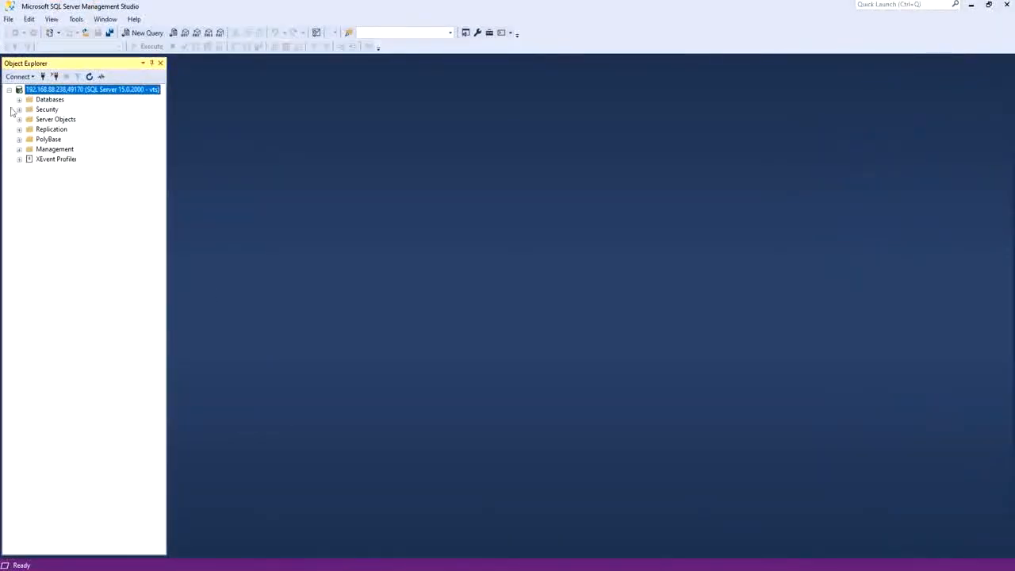
Expand the VTS database's tables in Object Explorer and open the rows of dbo.USERS.
{"action": "left_click", "coordinate": [18, 99]}
{"action": "left_click", "coordinate": [30, 139]}
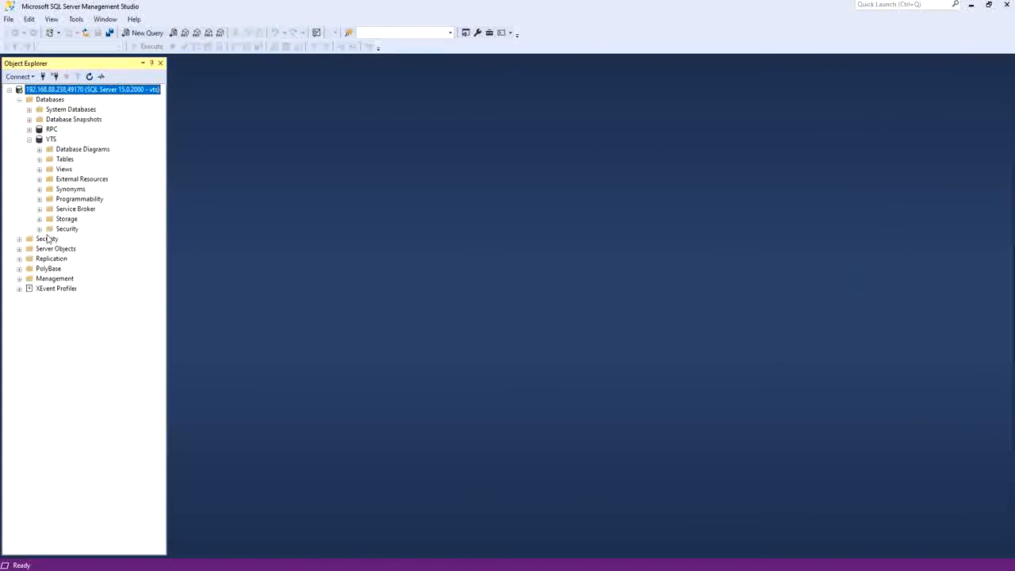
{"action": "left_click", "coordinate": [39, 159]}
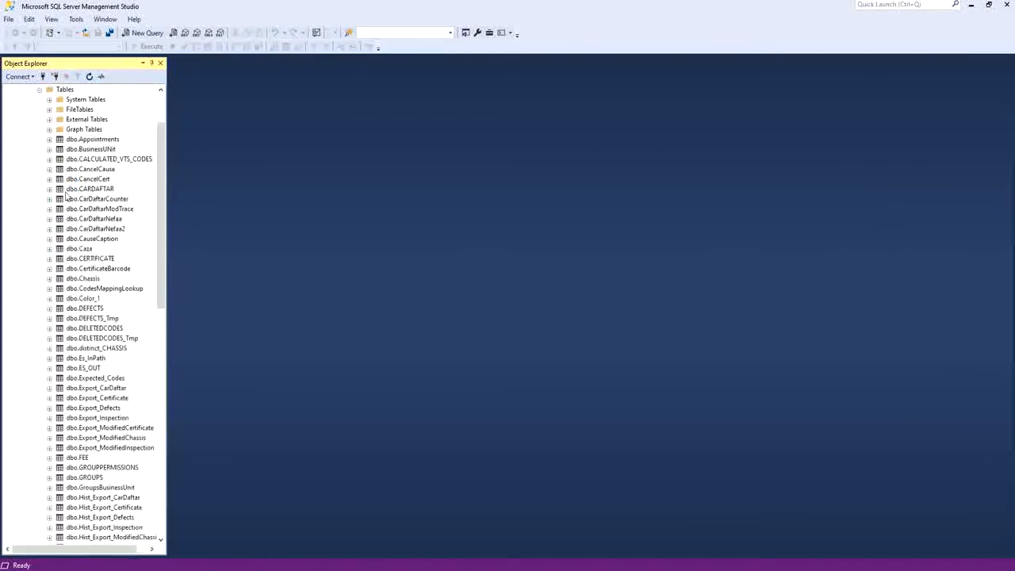
{"action": "scroll", "coordinate": [106, 398], "scroll_direction": "down", "scroll_amount": 15}
{"action": "scroll", "coordinate": [77, 492], "scroll_direction": "down", "scroll_amount": 1}
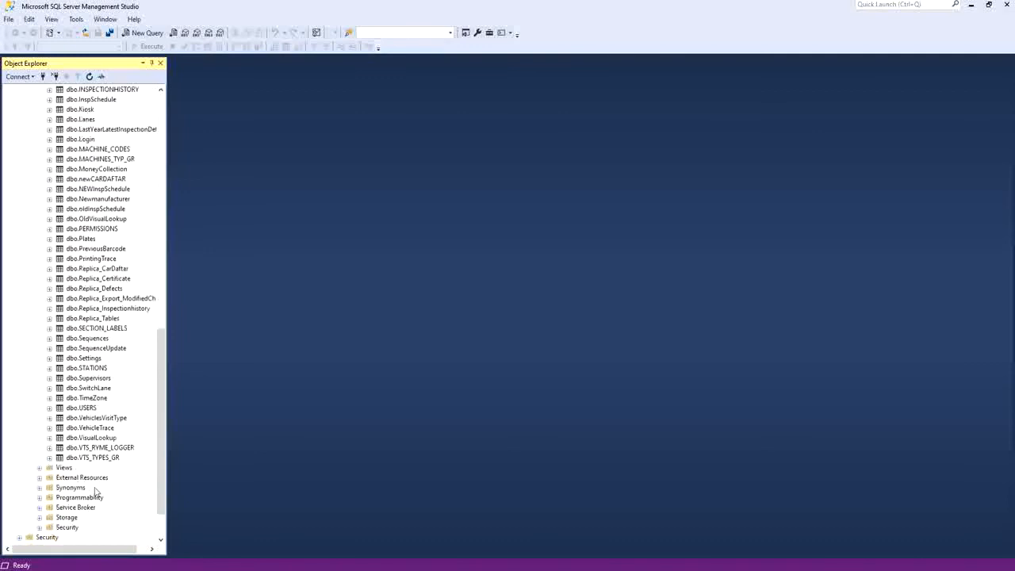
{"action": "left_click", "coordinate": [88, 409]}
{"action": "right_click", "coordinate": [89, 409]}
{"action": "left_click", "coordinate": [136, 349]}
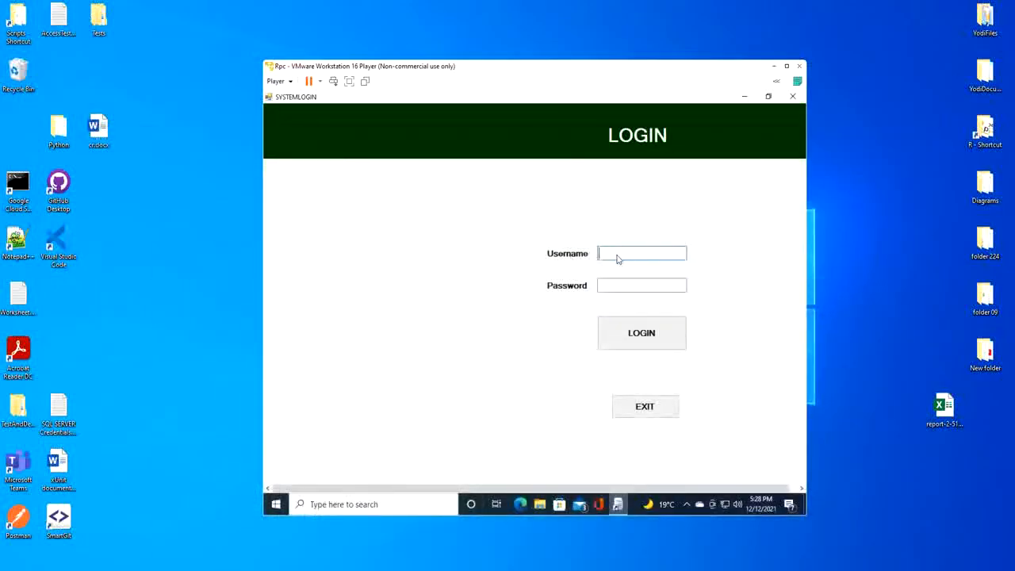
Log in to the virtual machine's application with a username and password taken from the USERS table.
{"action": "left_click", "coordinate": [624, 255]}
{"action": "type", "text": "ss"}
{"action": "left_click", "coordinate": [627, 290]}
{"action": "type", "text": "ss"}
{"action": "left_click", "coordinate": [655, 346]}
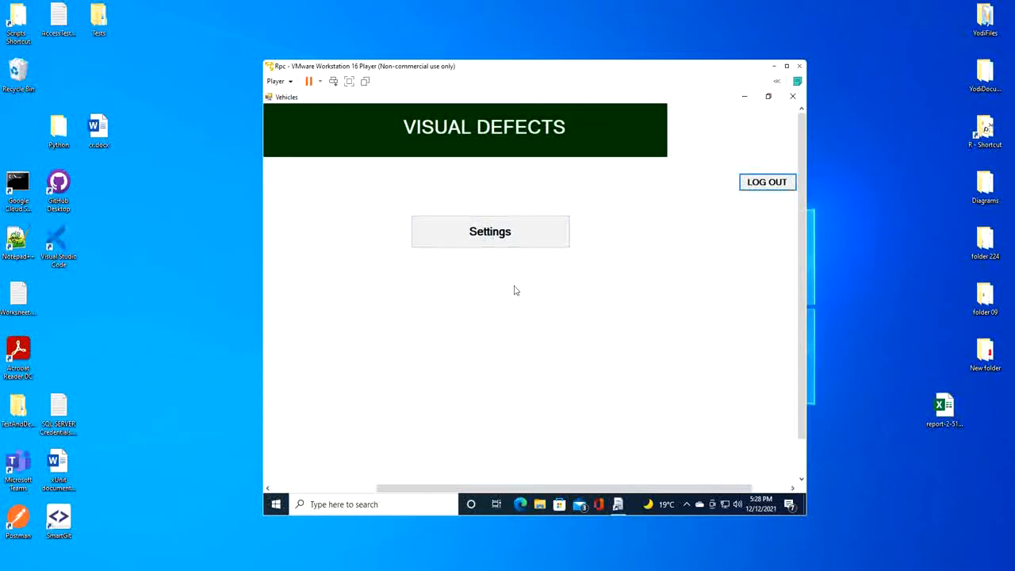
Move the virtual machine window aside and briefly switch to the USERS table in Management Studio.
{"action": "left_click_drag", "start_coordinate": [463, 67], "coordinate": [572, 49]}
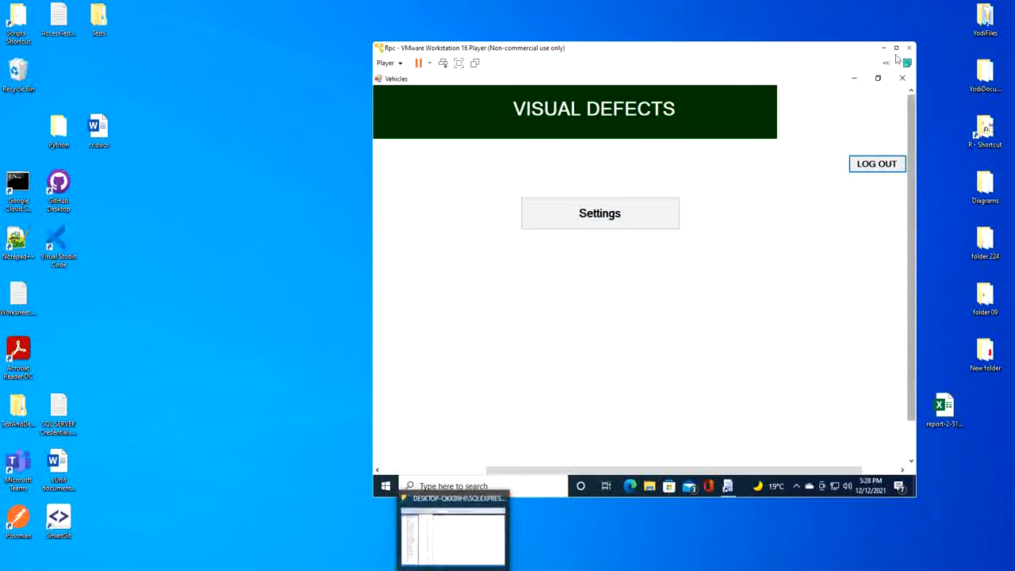
{"action": "mouse_move", "coordinate": [452, 531]}
{"action": "left_click", "coordinate": [414, 543]}
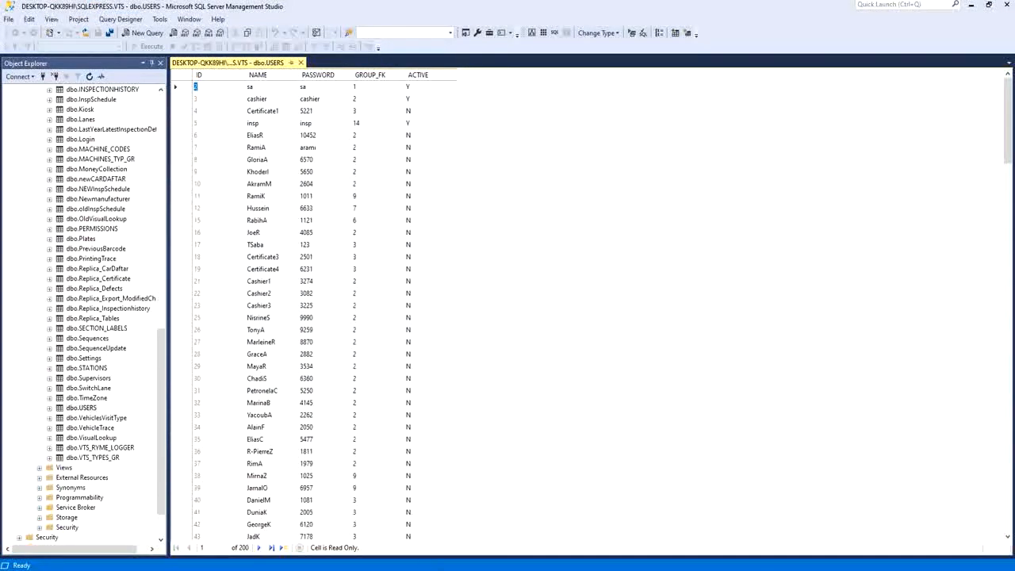
{"action": "left_click", "coordinate": [452, 529]}
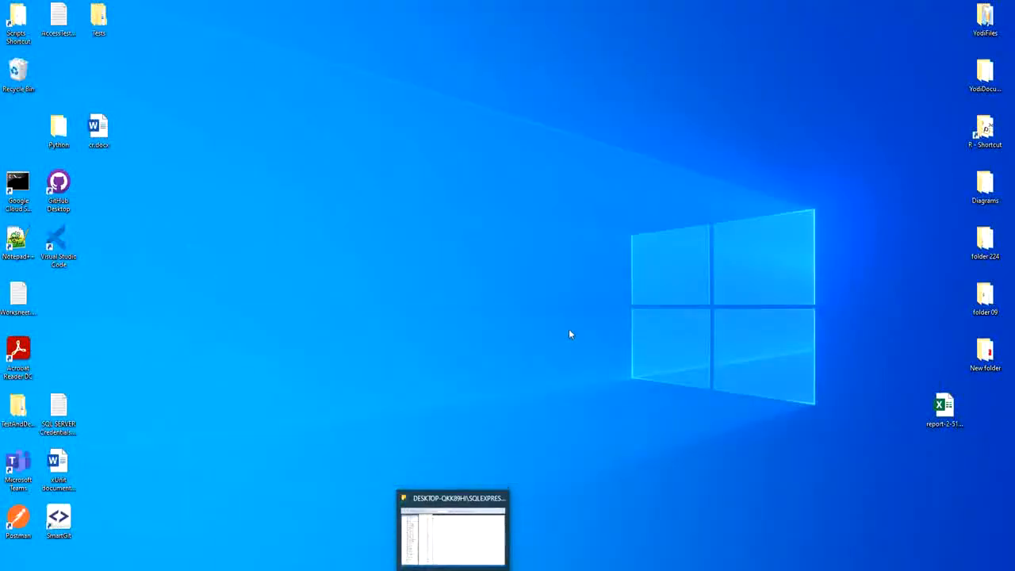